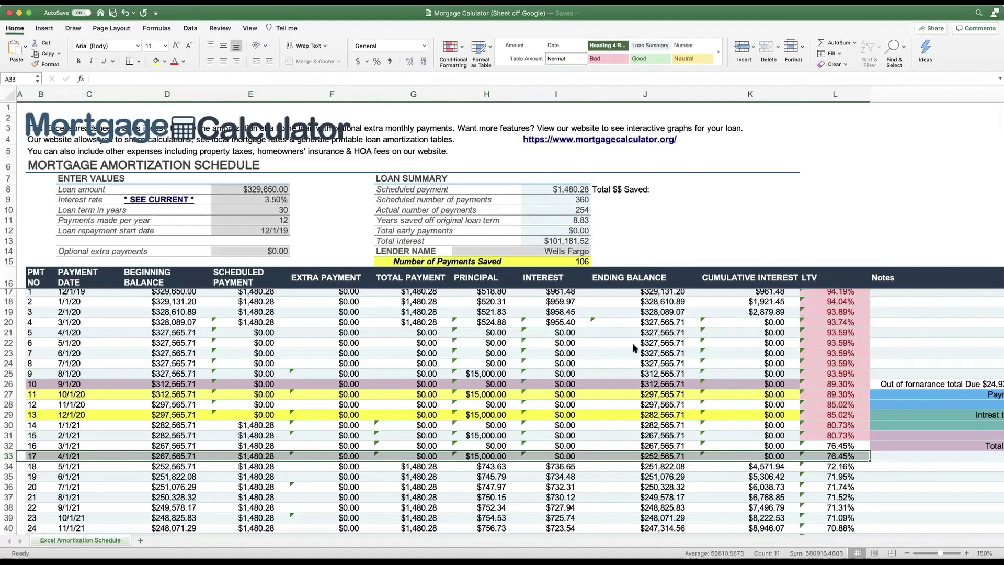
{"action": "scroll", "coordinate": [634, 345], "scroll_direction": "right", "scroll_amount": 3}
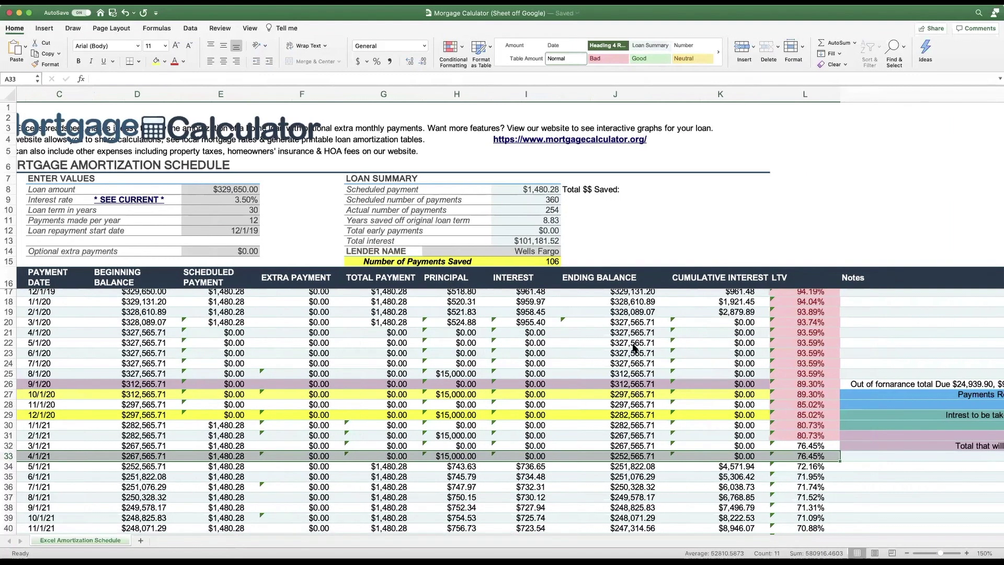
Review the loan summary inputs: loan amount, interest rate, extra payments and scheduled payment formula
{"action": "left_click", "coordinate": [619, 254]}
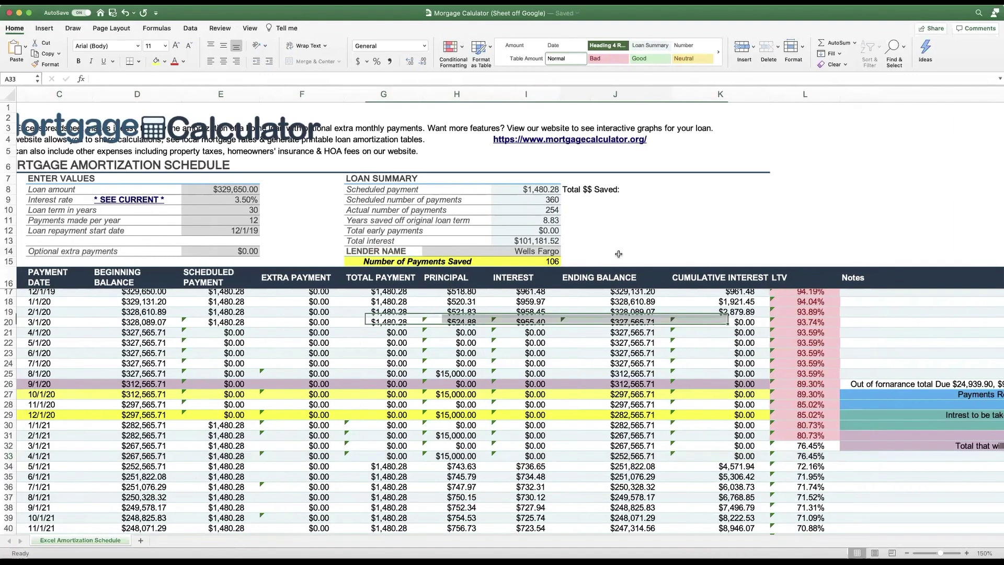
{"action": "key", "text": "Left"}
{"action": "key", "text": "Left"}
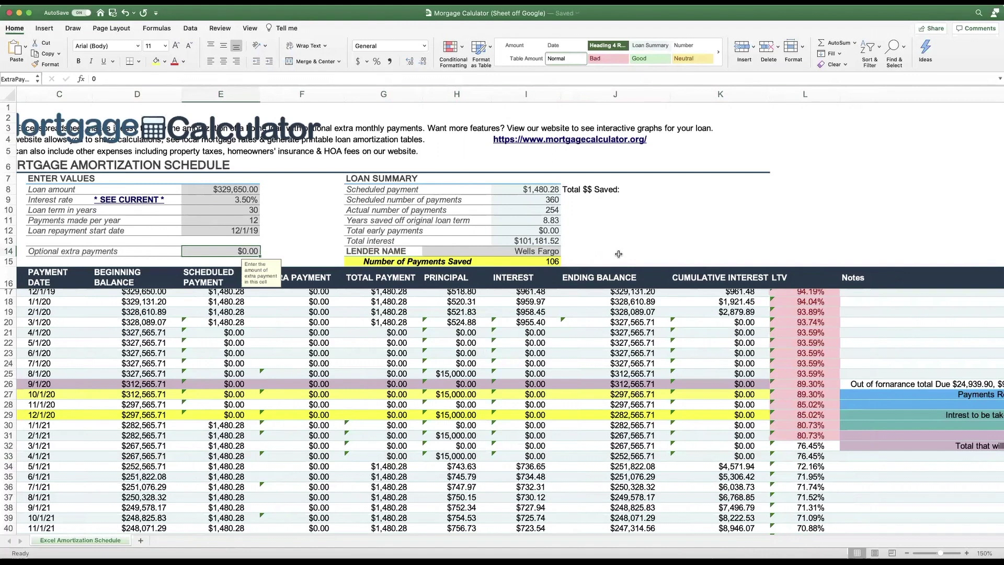
{"action": "key", "text": "Left"}
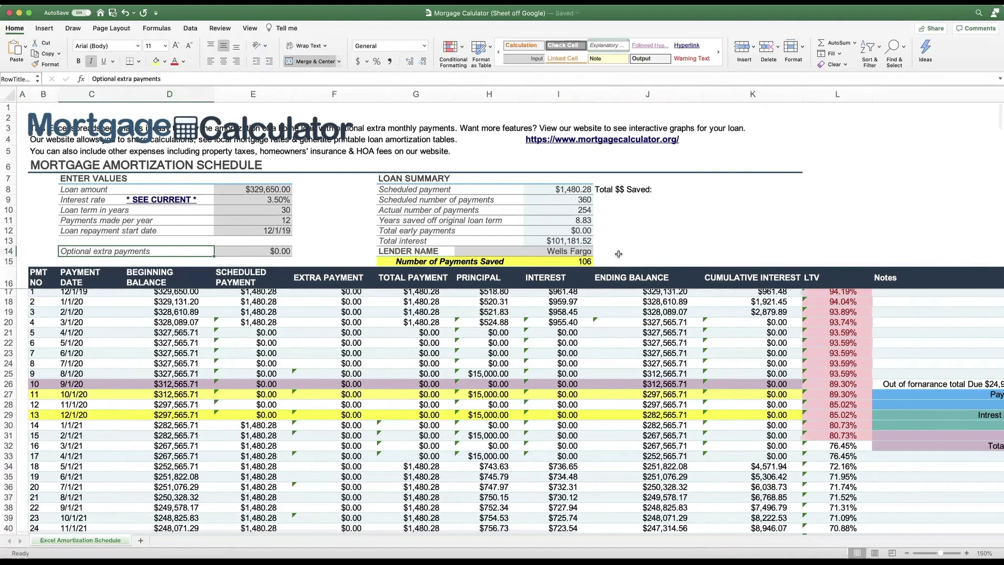
{"action": "key", "text": "Up"}
{"action": "key", "text": "Up"}
{"action": "key", "text": "Up"}
{"action": "key", "text": "Up"}
{"action": "key", "text": "Up"}
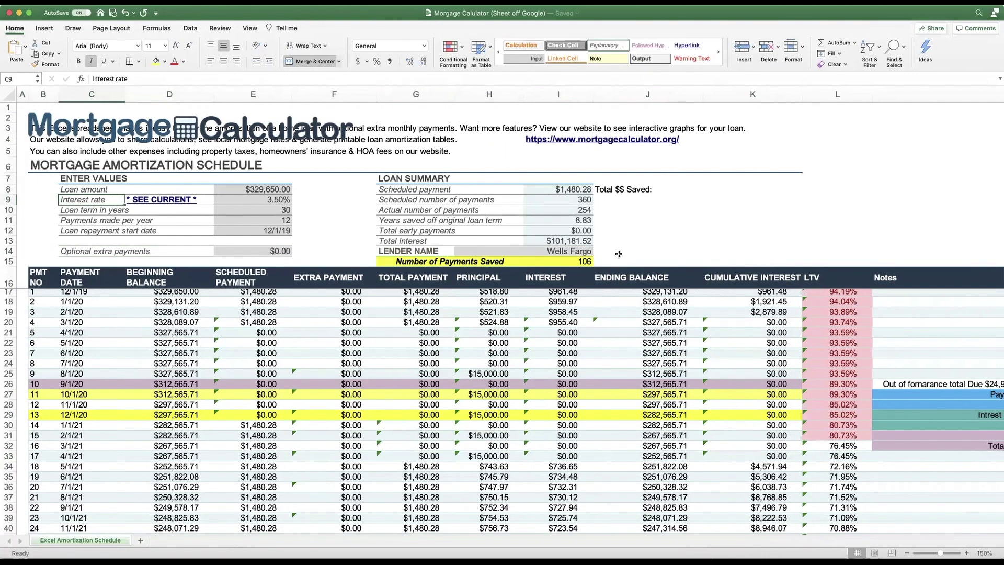
{"action": "key", "text": "Up"}
{"action": "key", "text": "Right"}
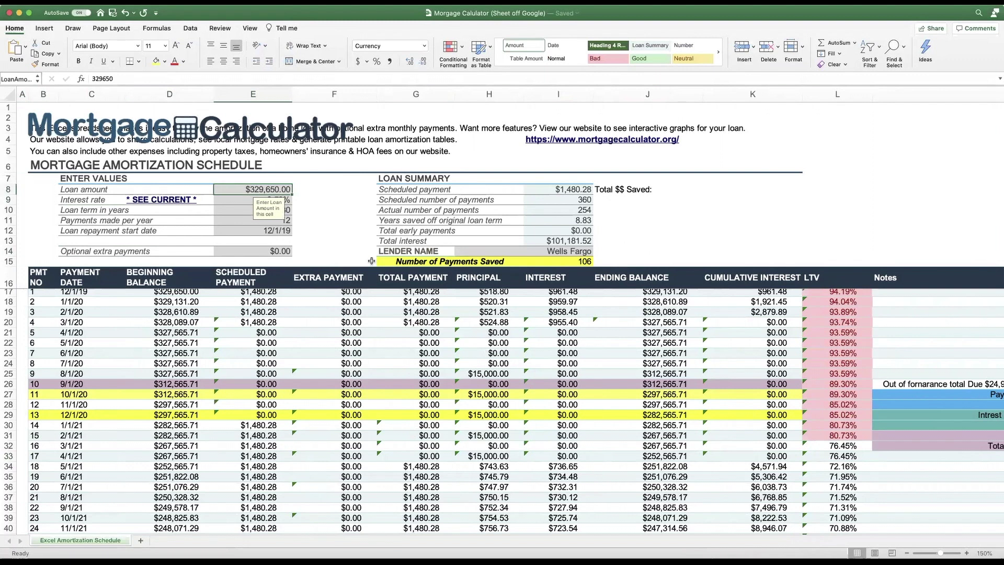
{"action": "left_click", "coordinate": [770, 233]}
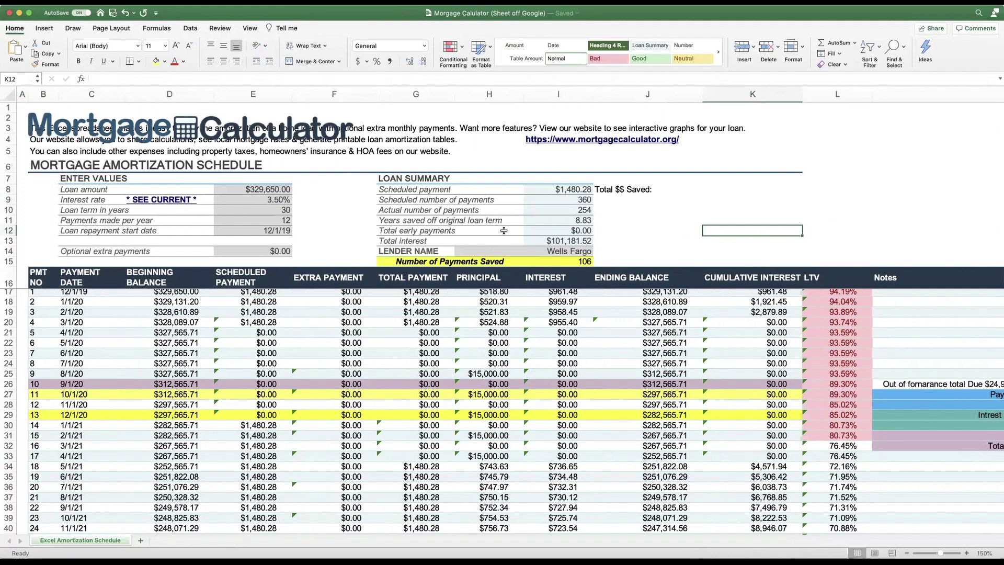
{"action": "left_click", "coordinate": [571, 189]}
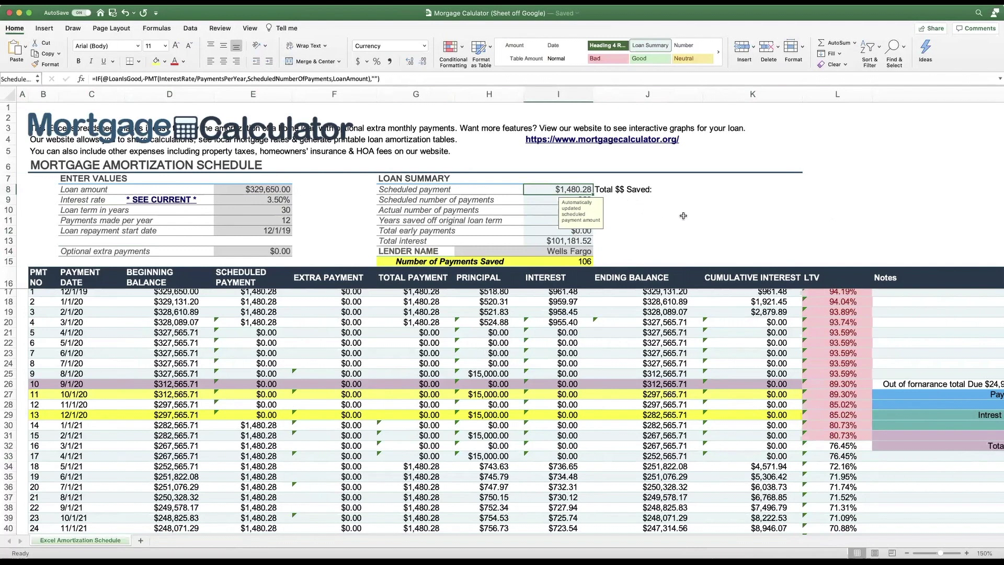
{"action": "left_click", "coordinate": [634, 220]}
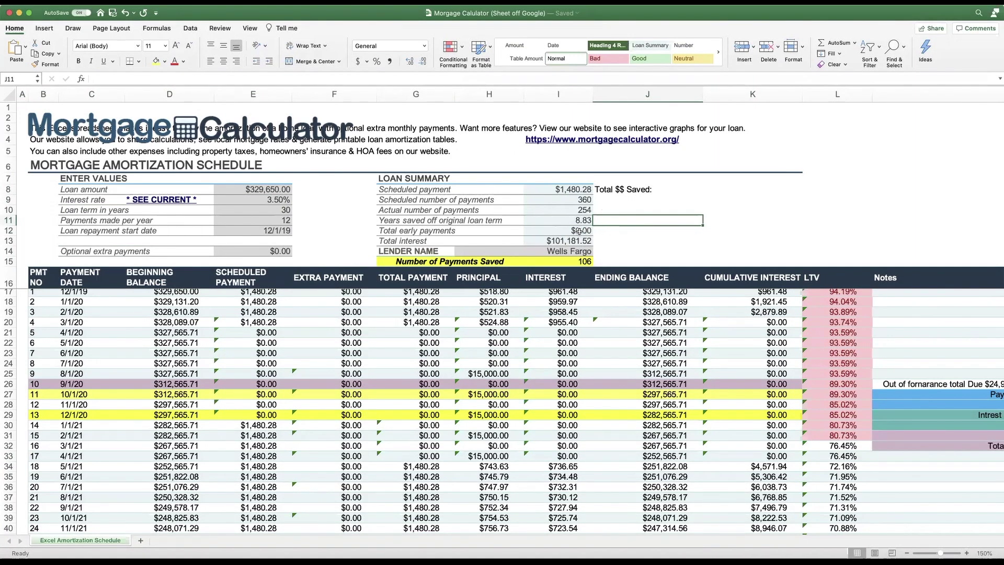
Scroll through the schedule and inspect the total payment formula for 4/1/20
{"action": "scroll", "coordinate": [499, 343], "scroll_direction": "down", "scroll_amount": 3}
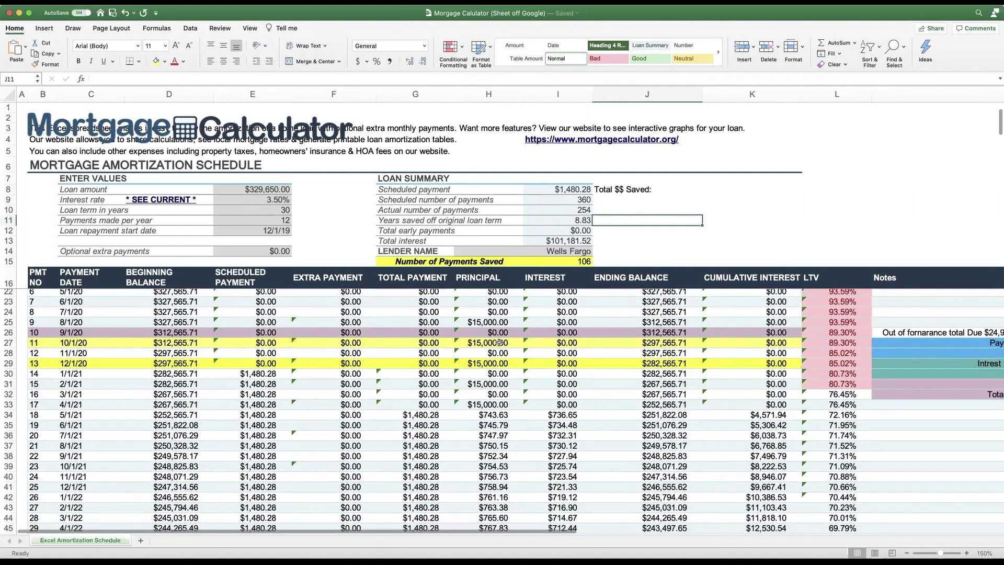
{"action": "scroll", "coordinate": [500, 342], "scroll_direction": "up", "scroll_amount": 3}
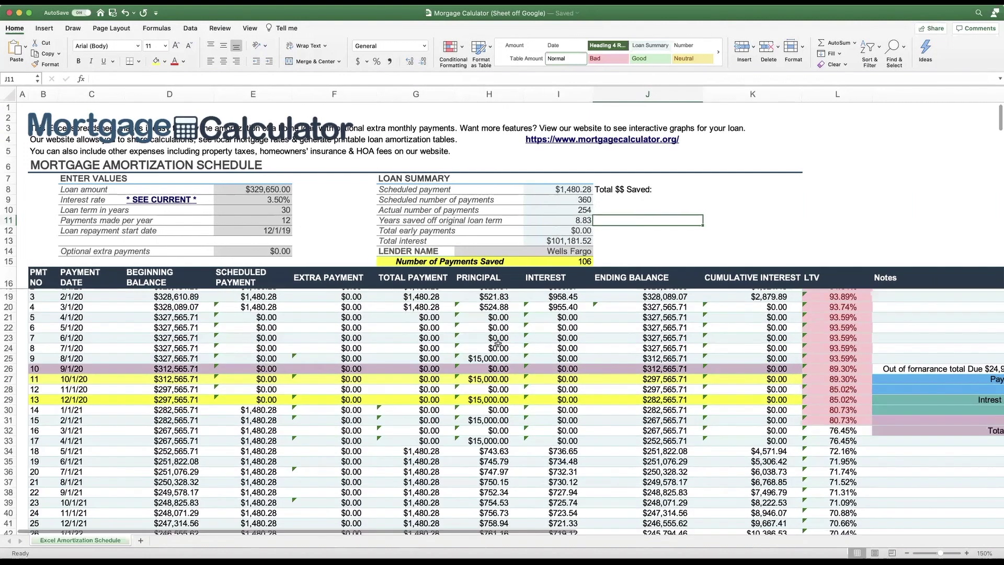
{"action": "scroll", "coordinate": [498, 343], "scroll_direction": "down", "scroll_amount": 3}
{"action": "scroll", "coordinate": [499, 344], "scroll_direction": "up", "scroll_amount": 3}
{"action": "scroll", "coordinate": [498, 343], "scroll_direction": "down", "scroll_amount": 3}
{"action": "scroll", "coordinate": [495, 346], "scroll_direction": "up", "scroll_amount": 3}
{"action": "scroll", "coordinate": [486, 350], "scroll_direction": "right", "scroll_amount": 1}
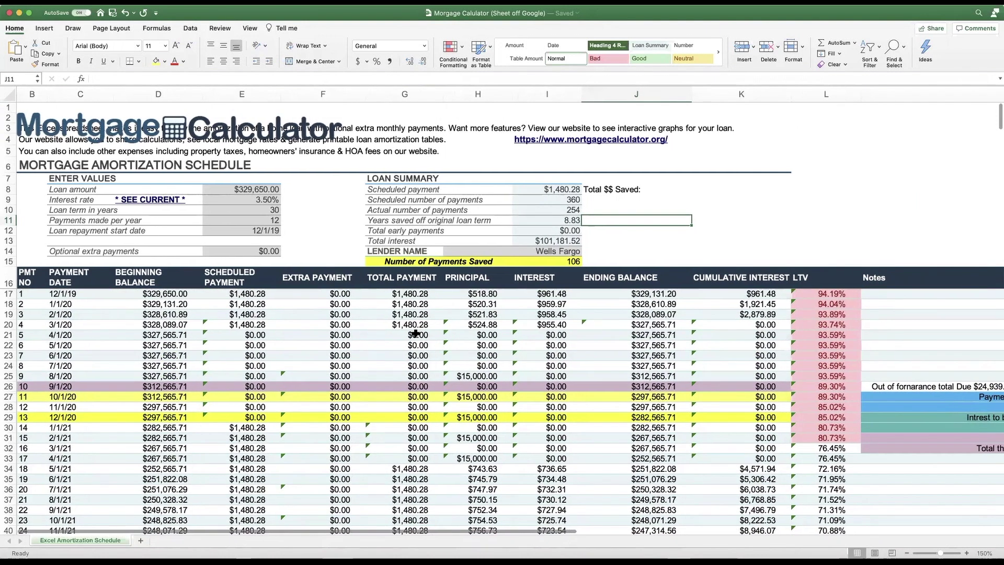
{"action": "left_click", "coordinate": [415, 336]}
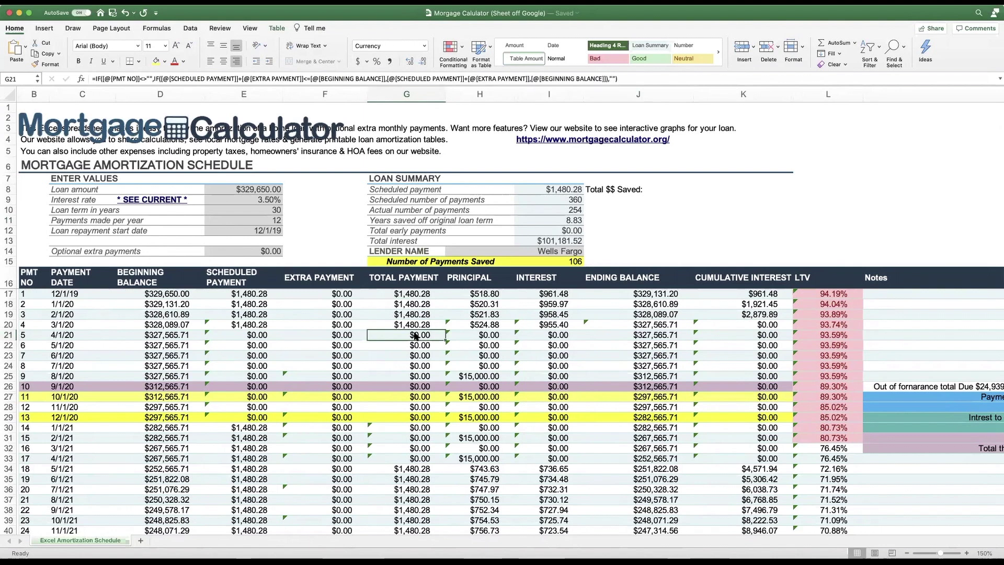
Check the 4/1/20 row's scheduled payment, extra payment, total payment and principal cells
{"action": "key", "text": "Left"}
{"action": "key", "text": "Left"}
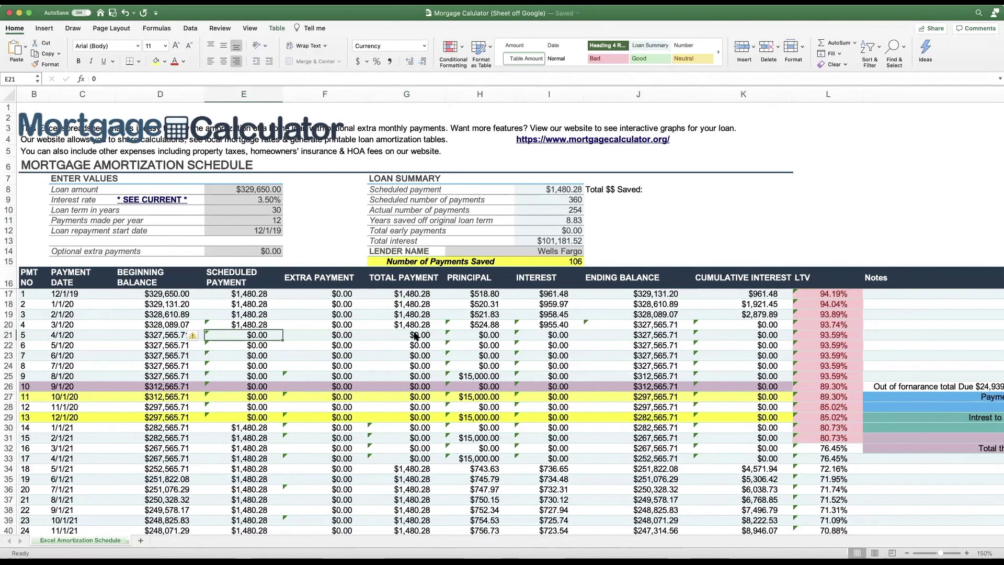
{"action": "key", "text": "Right"}
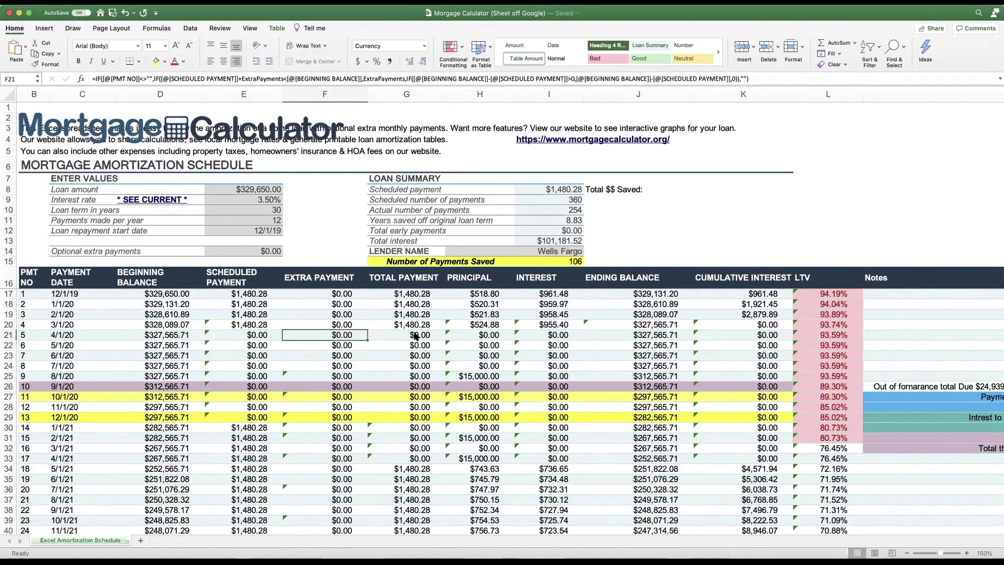
{"action": "key", "text": "Right"}
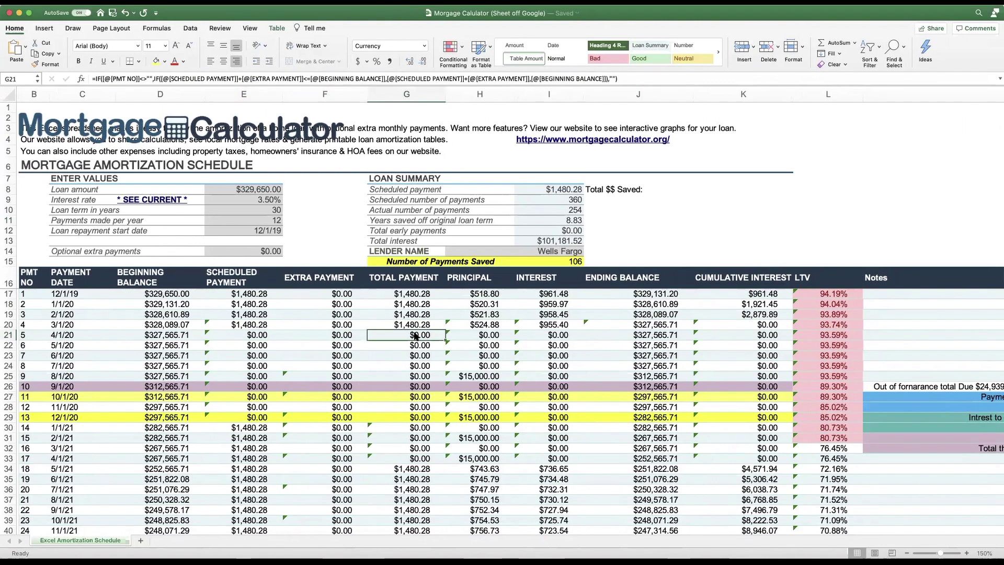
{"action": "key", "text": "Right"}
{"action": "key", "text": "Left"}
{"action": "key", "text": "Left"}
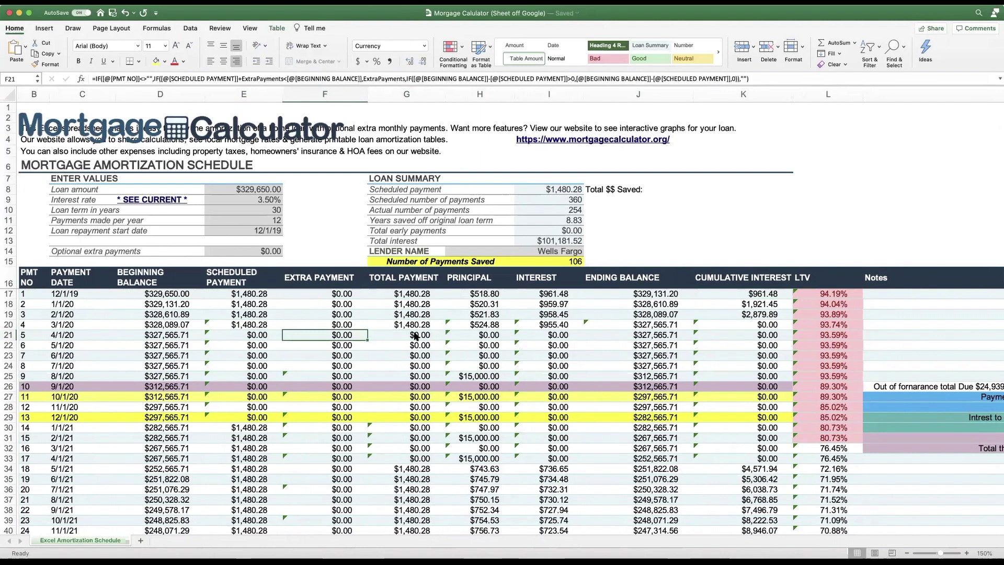
{"action": "key", "text": "Down"}
{"action": "key", "text": "Down"}
{"action": "key", "text": "Down"}
{"action": "key", "text": "Down"}
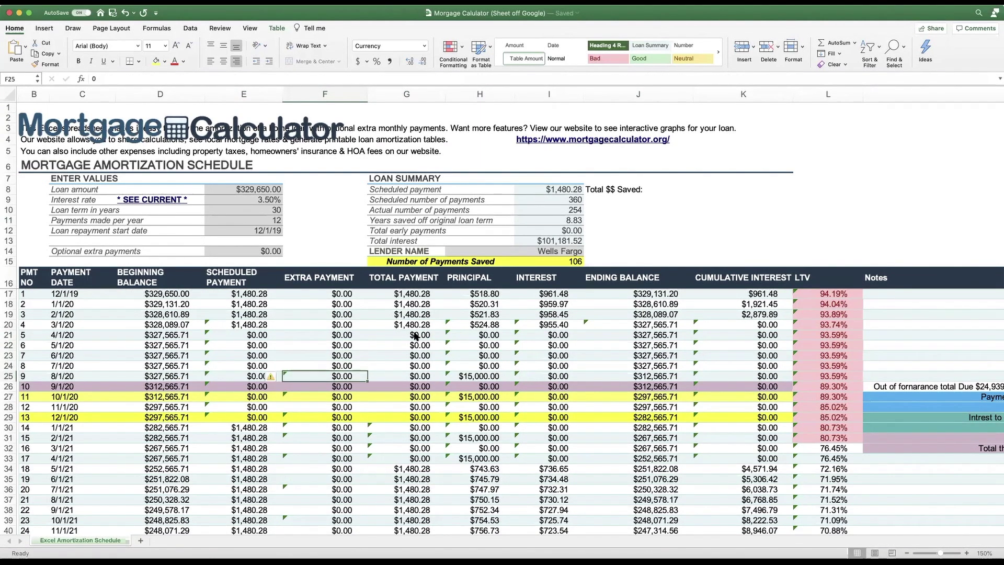
Enter 15000 as the extra payment in F25, F27 and F29
{"action": "type", "text": "1500"}
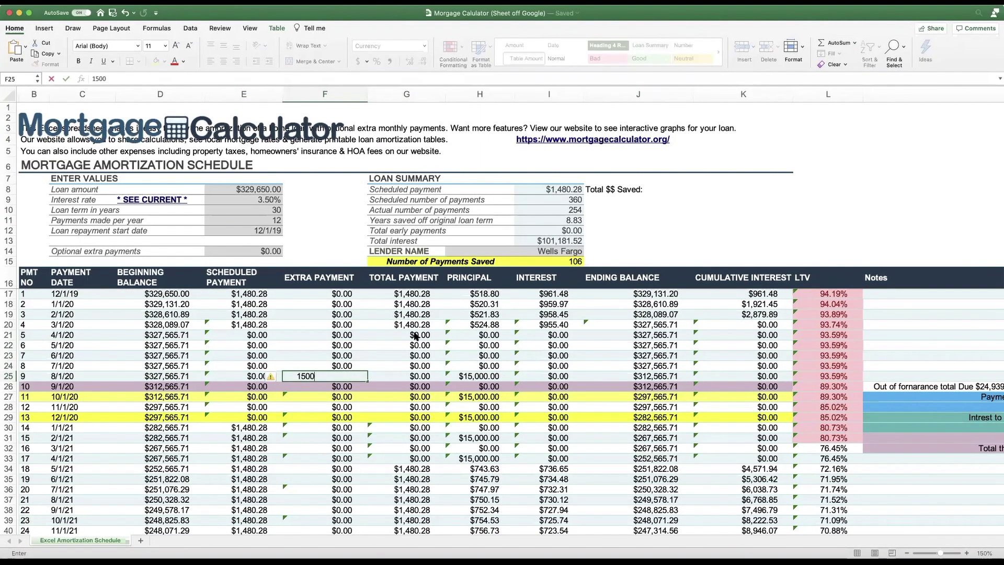
{"action": "type", "text": "0"}
{"action": "key", "text": "Return"}
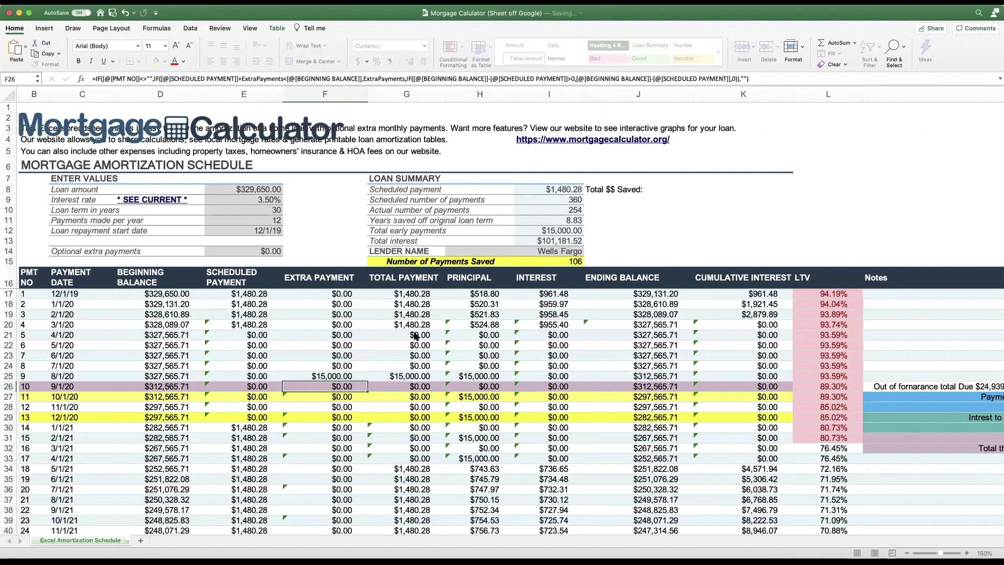
{"action": "key", "text": "Down"}
{"action": "type", "text": "15000"}
{"action": "key", "text": "Return"}
{"action": "key", "text": "Down"}
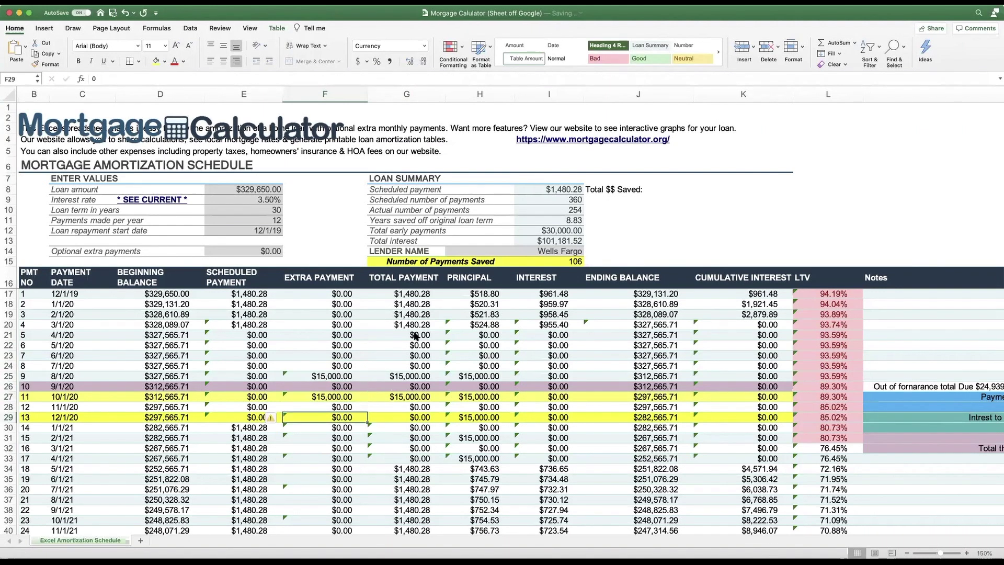
Enter 15000 in F31 and F33, then confirm total early payments reach $75,000
{"action": "type", "text": "15000"}
{"action": "key", "text": "Return"}
{"action": "key", "text": "Down"}
{"action": "type", "text": "15,000"}
{"action": "key", "text": "Return"}
{"action": "key", "text": "Down"}
{"action": "type", "text": "15000"}
{"action": "key", "text": "Return"}
{"action": "key", "text": "Up"}
{"action": "key", "text": "Up"}
{"action": "key", "text": "Up"}
{"action": "key", "text": "Up"}
{"action": "key", "text": "Up"}
{"action": "key", "text": "Up"}
{"action": "key", "text": "Up"}
{"action": "key", "text": "Up"}
{"action": "key", "text": "Up"}
{"action": "left_click", "coordinate": [572, 230]}
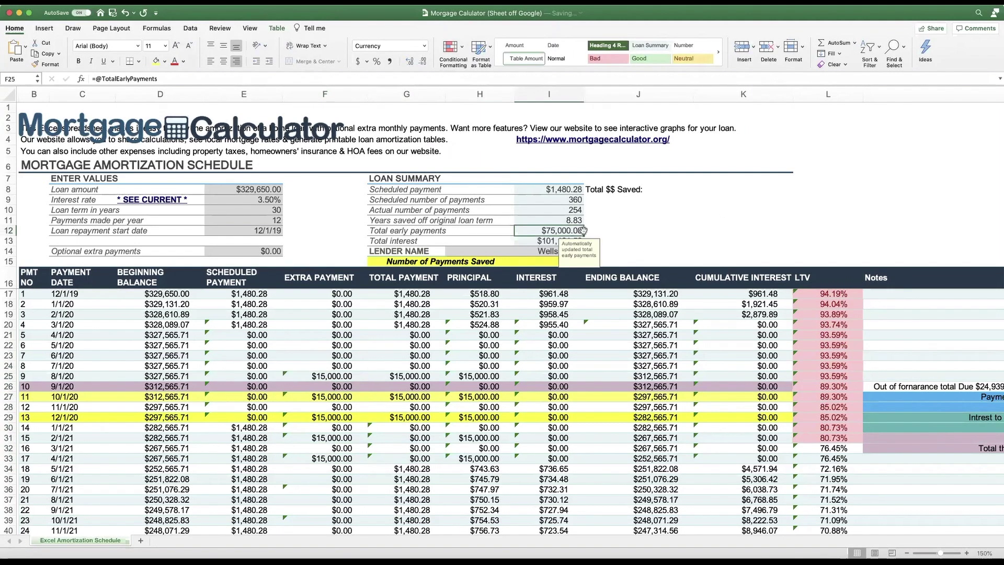
{"action": "left_click", "coordinate": [643, 233]}
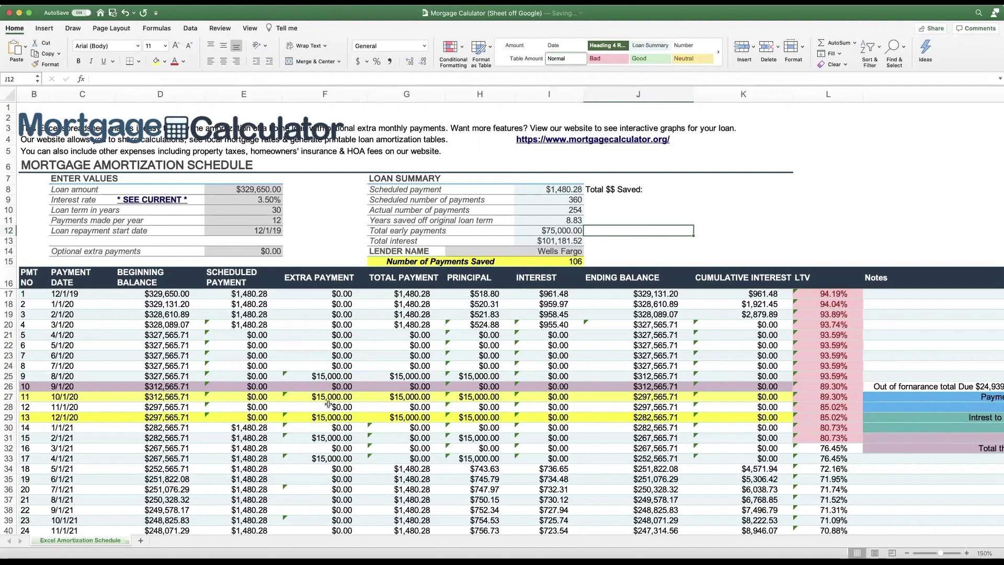
{"action": "left_click", "coordinate": [327, 378]}
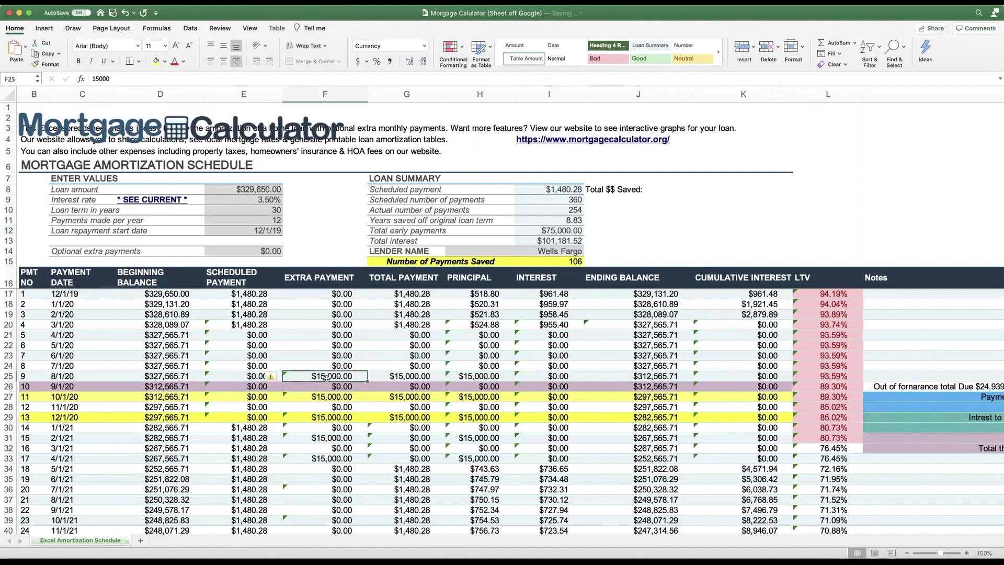
{"action": "key", "text": "Right"}
{"action": "key", "text": "Right"}
{"action": "key", "text": "Right"}
{"action": "key", "text": "Right"}
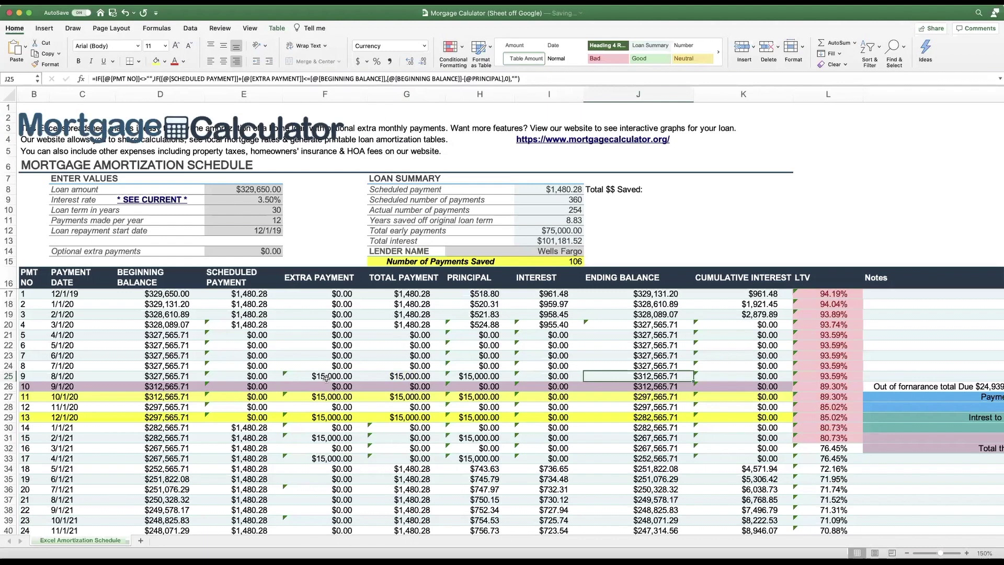
{"action": "key", "text": "Up"}
{"action": "key", "text": "Up"}
{"action": "key", "text": "Up"}
{"action": "key", "text": "Up"}
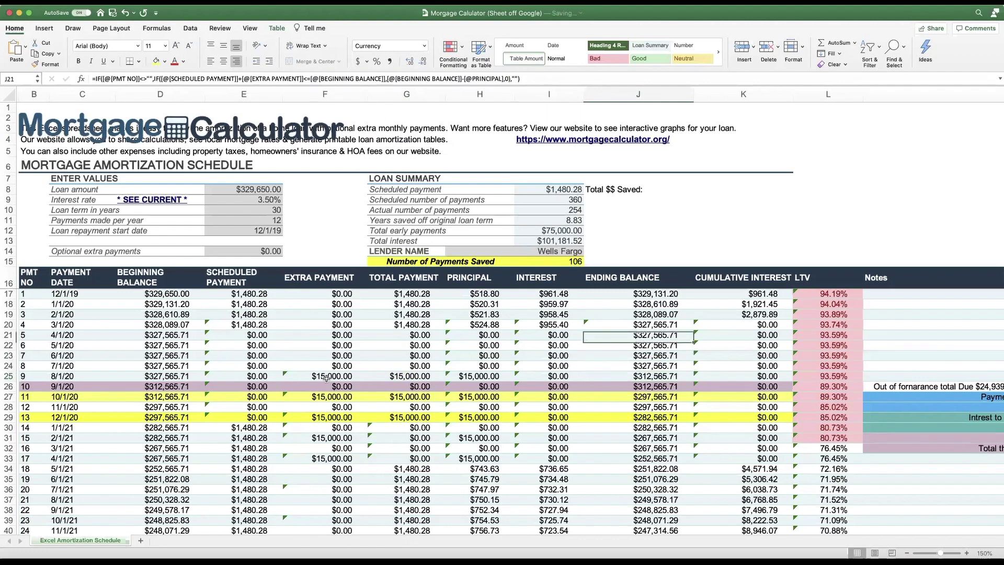
{"action": "key", "text": "Down"}
{"action": "key", "text": "Down"}
{"action": "key", "text": "Down"}
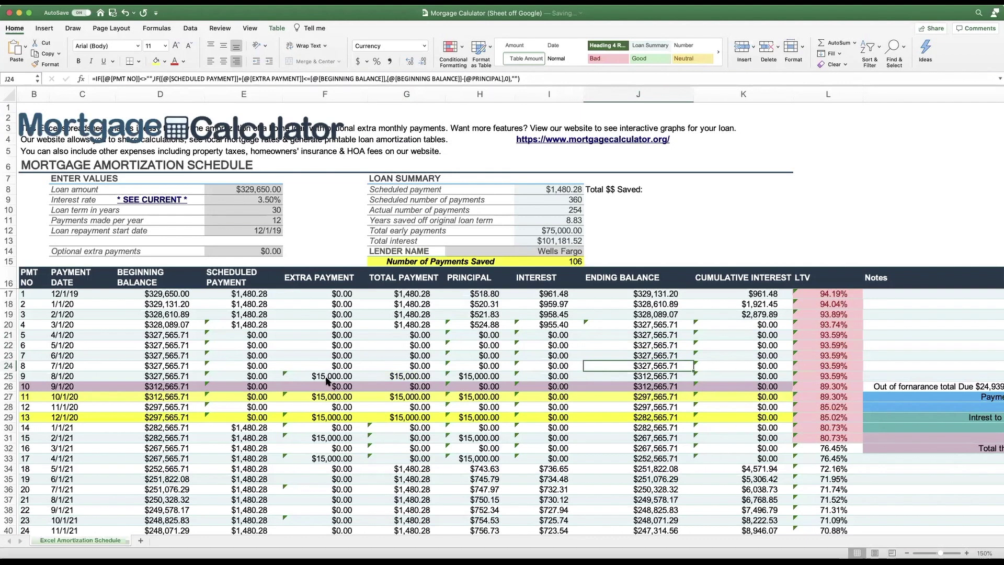
{"action": "key", "text": "Right"}
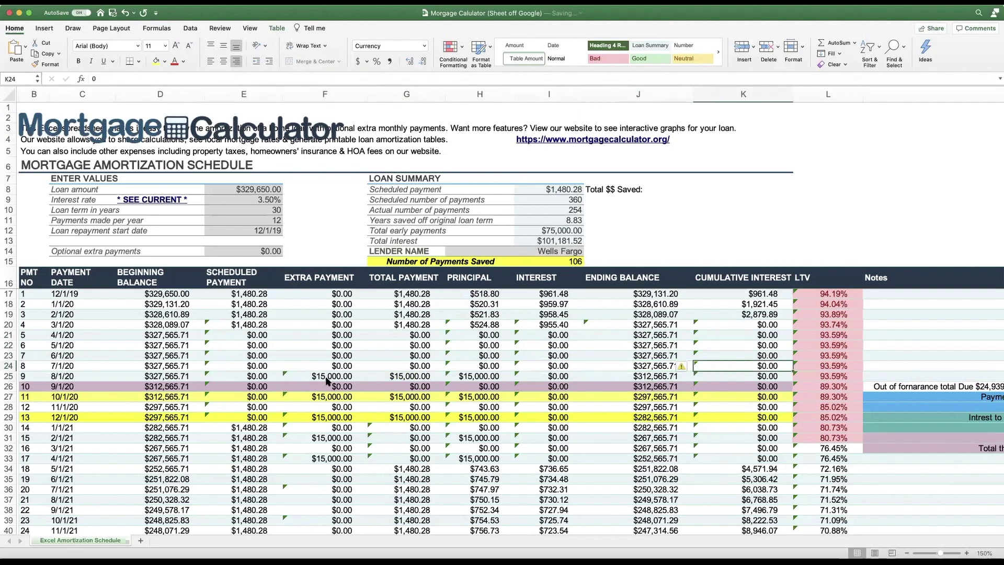
{"action": "key", "text": "Left"}
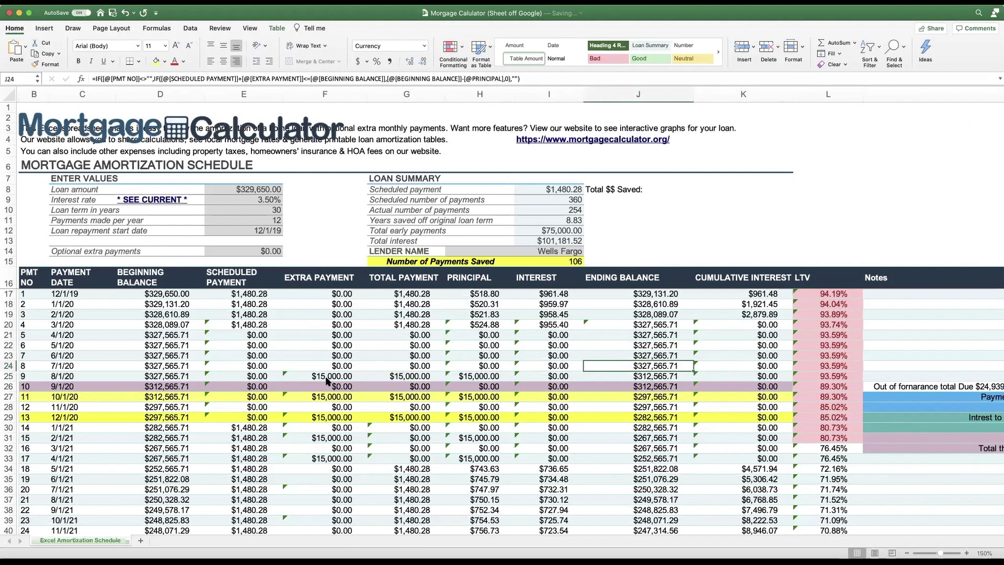
{"action": "key", "text": "Down"}
{"action": "key", "text": "Down"}
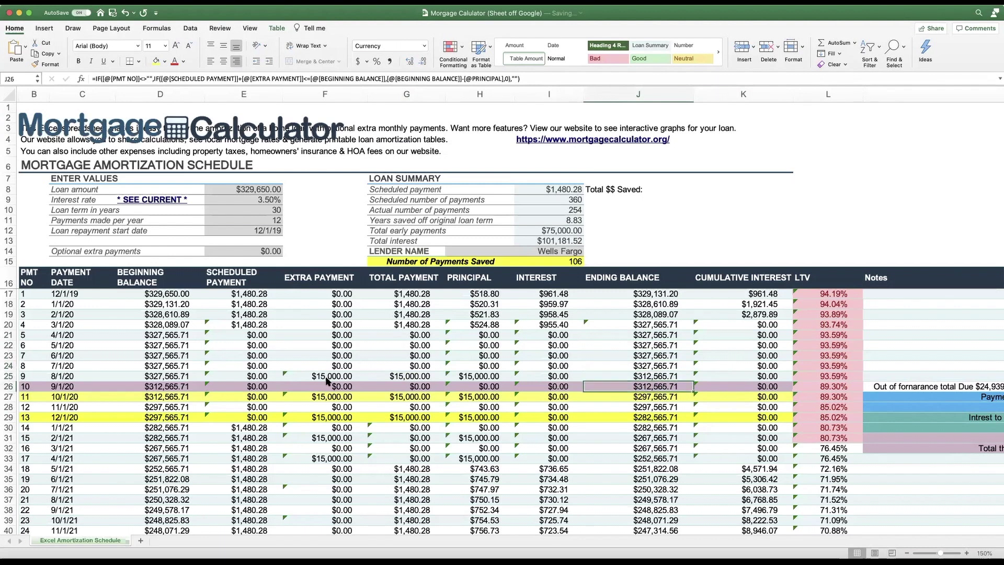
{"action": "key", "text": "Left"}
{"action": "key", "text": "Left"}
{"action": "key", "text": "Left"}
{"action": "key", "text": "Up"}
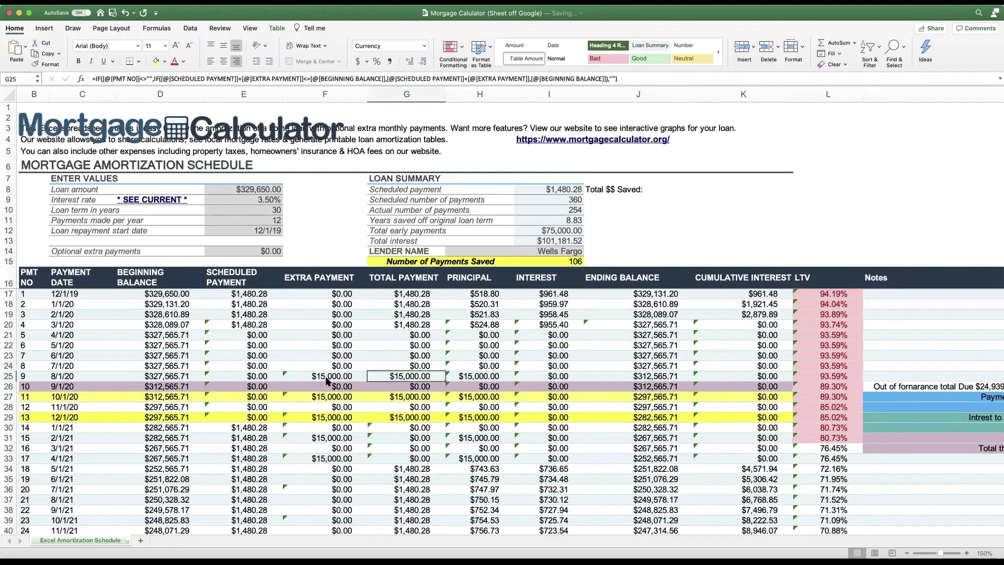
{"action": "key", "text": "Right"}
{"action": "key", "text": "Right"}
{"action": "key", "text": "Right"}
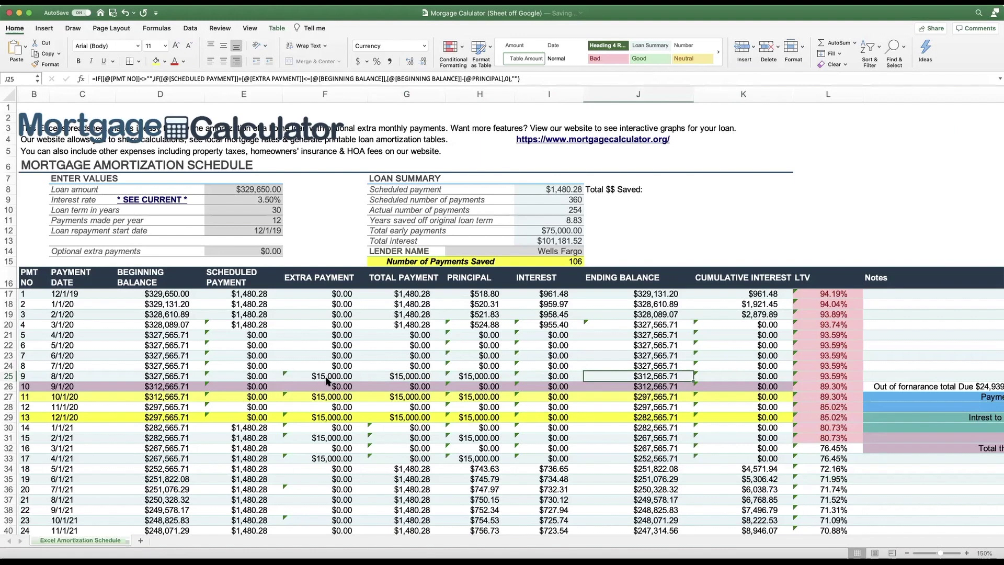
{"action": "key", "text": "Left"}
{"action": "key", "text": "Left"}
{"action": "key", "text": "Left"}
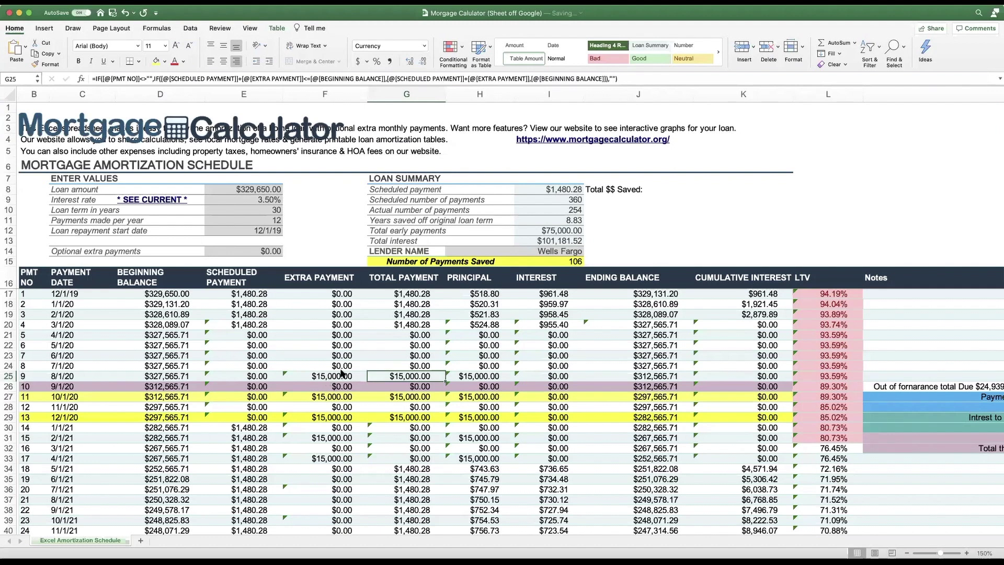
{"action": "left_click", "coordinate": [572, 211]}
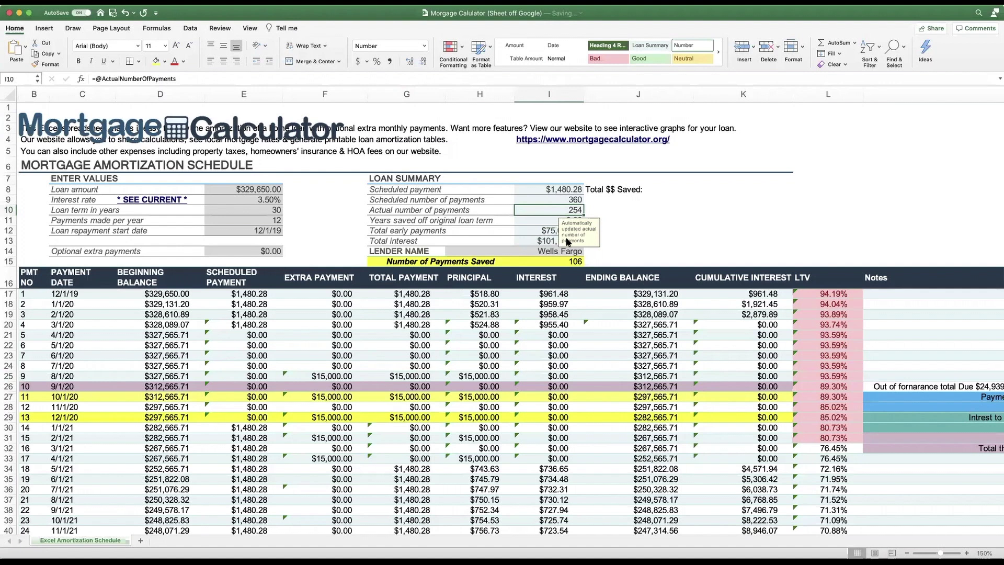
{"action": "left_click", "coordinate": [353, 377]}
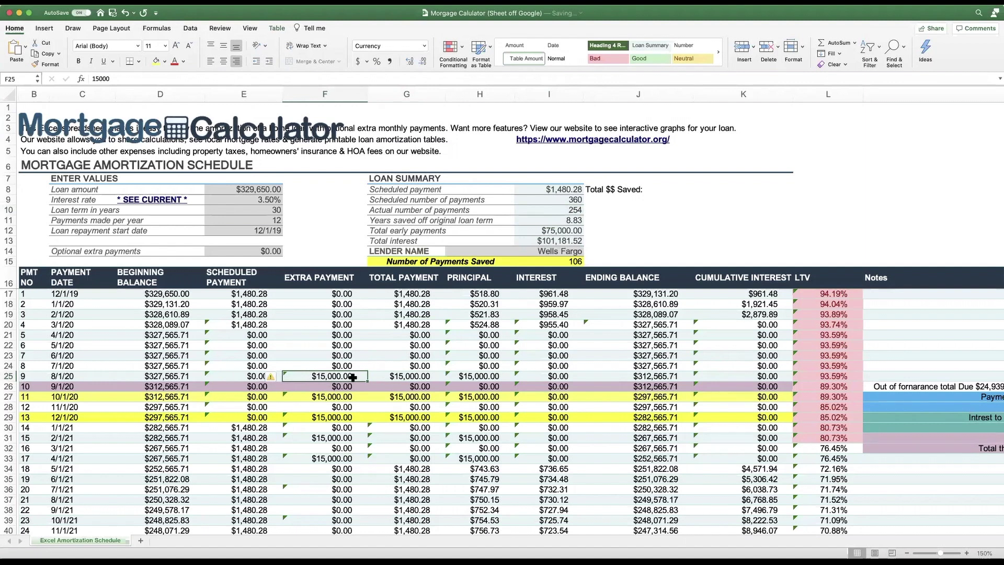
{"action": "key", "text": "Right"}
{"action": "key", "text": "Right"}
{"action": "key", "text": "Right"}
{"action": "key", "text": "Right"}
{"action": "key", "text": "Right"}
{"action": "key", "text": "Right"}
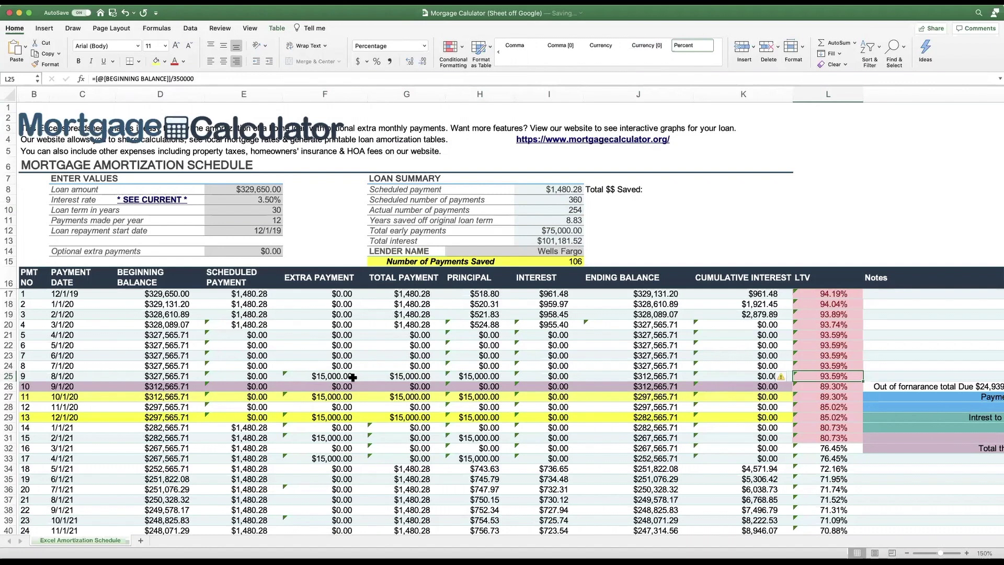
{"action": "key", "text": "Down"}
{"action": "key", "text": "Down"}
{"action": "key", "text": "Down"}
{"action": "key", "text": "Down"}
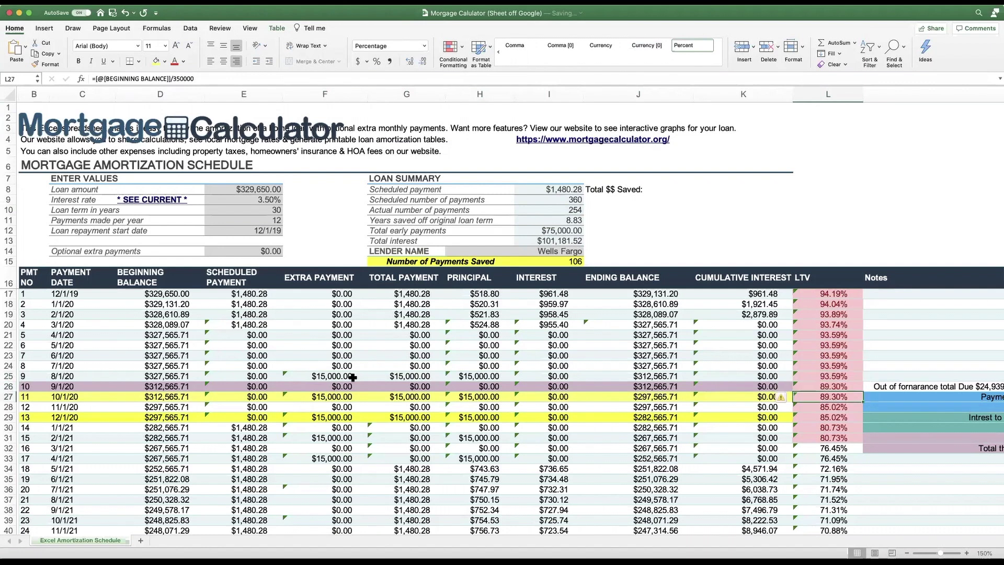
{"action": "key", "text": "Down"}
{"action": "key", "text": "Down"}
{"action": "key", "text": "Down"}
{"action": "key", "text": "Down"}
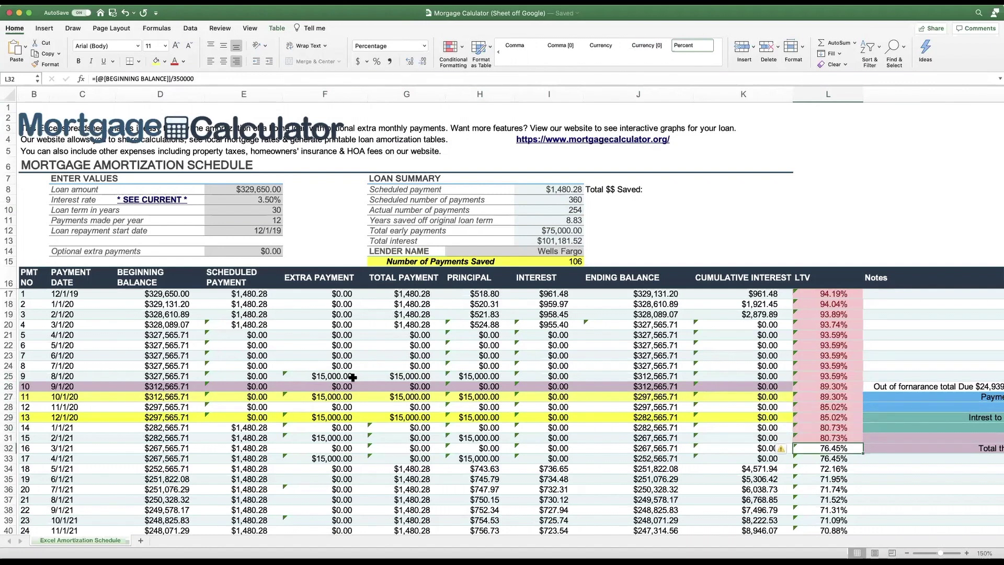
{"action": "key", "text": "Left"}
{"action": "key", "text": "Left"}
{"action": "key", "text": "Left"}
{"action": "key", "text": "Left"}
{"action": "key", "text": "Left"}
{"action": "key", "text": "Left"}
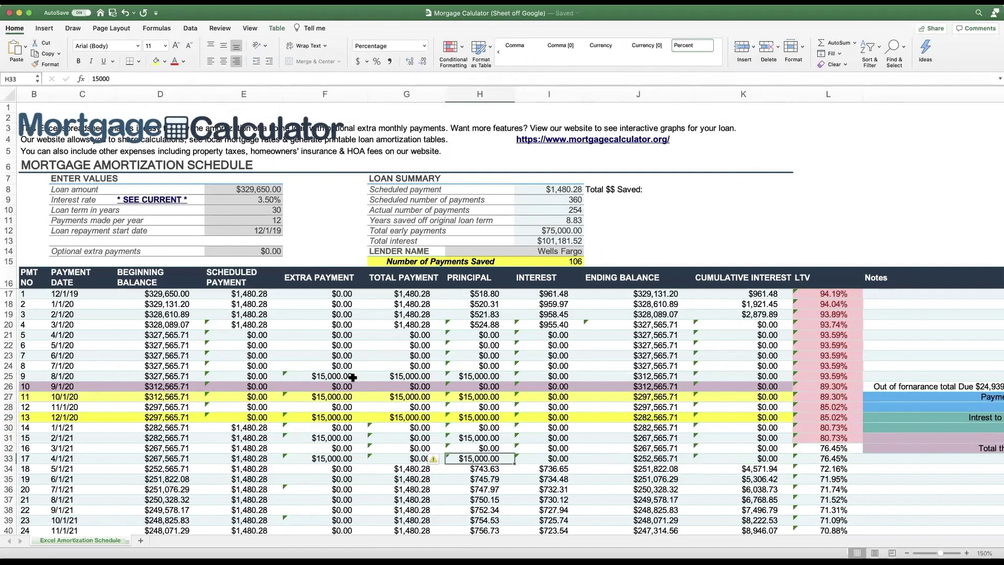
{"action": "key", "text": "Up"}
{"action": "key", "text": "Up"}
{"action": "key", "text": "Up"}
{"action": "key", "text": "Up"}
{"action": "key", "text": "Up"}
{"action": "key", "text": "Up"}
{"action": "key", "text": "Up"}
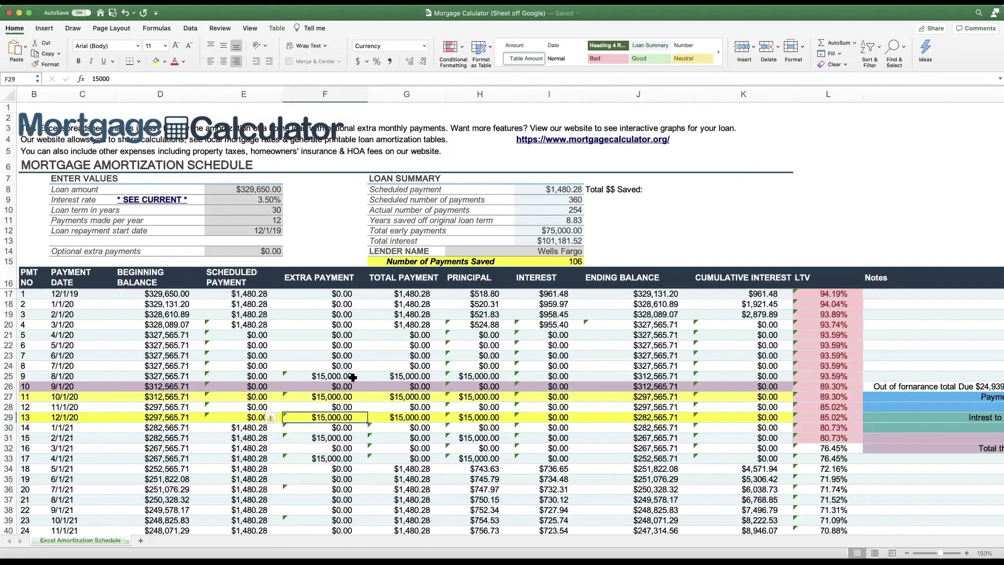
{"action": "key", "text": "Up"}
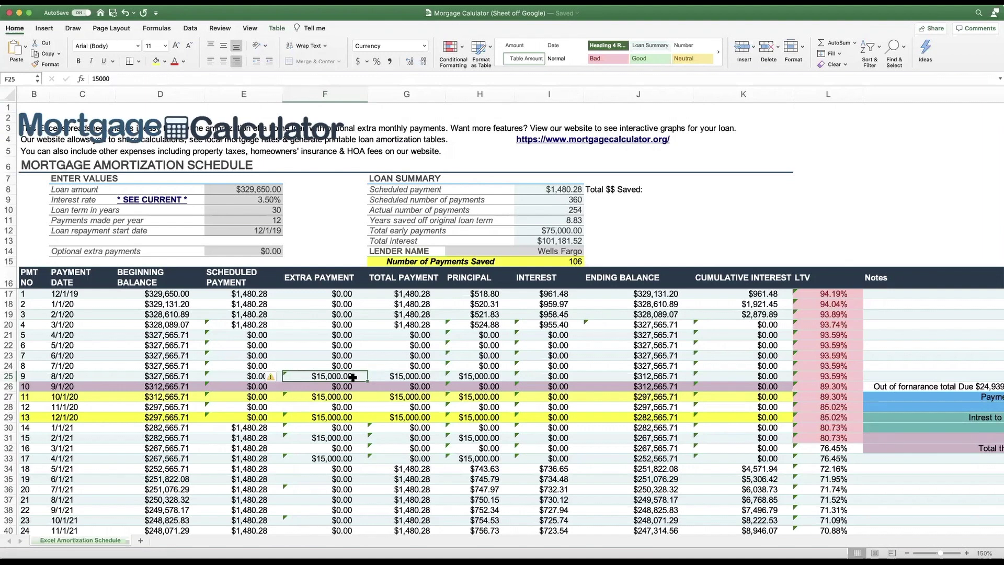
Enter 0 as the scheduled payment in E32, E31 and E30 so payments 14–16 read $0.00
{"action": "key", "text": "Down"}
{"action": "key", "text": "Down"}
{"action": "key", "text": "Down"}
{"action": "key", "text": "Down"}
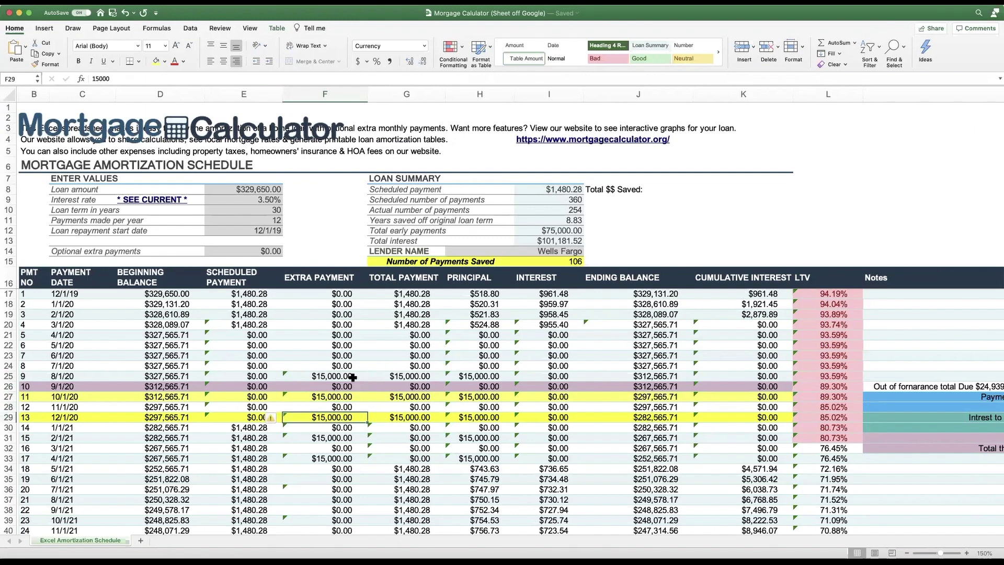
{"action": "key", "text": "Down"}
{"action": "key", "text": "Down"}
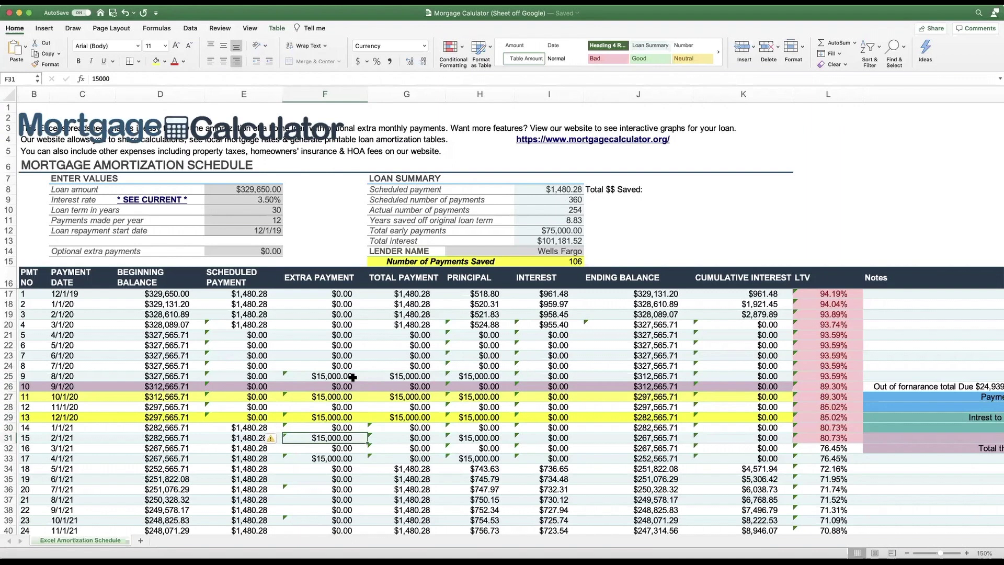
{"action": "key", "text": "Down"}
{"action": "key", "text": "Down"}
{"action": "key", "text": "Left"}
{"action": "key", "text": "Up"}
{"action": "key", "text": "Delete"}
{"action": "type", "text": "0"}
{"action": "key", "text": "Up"}
{"action": "type", "text": "0"}
{"action": "key", "text": "Up"}
{"action": "type", "text": "0"}
{"action": "key", "text": "Up"}
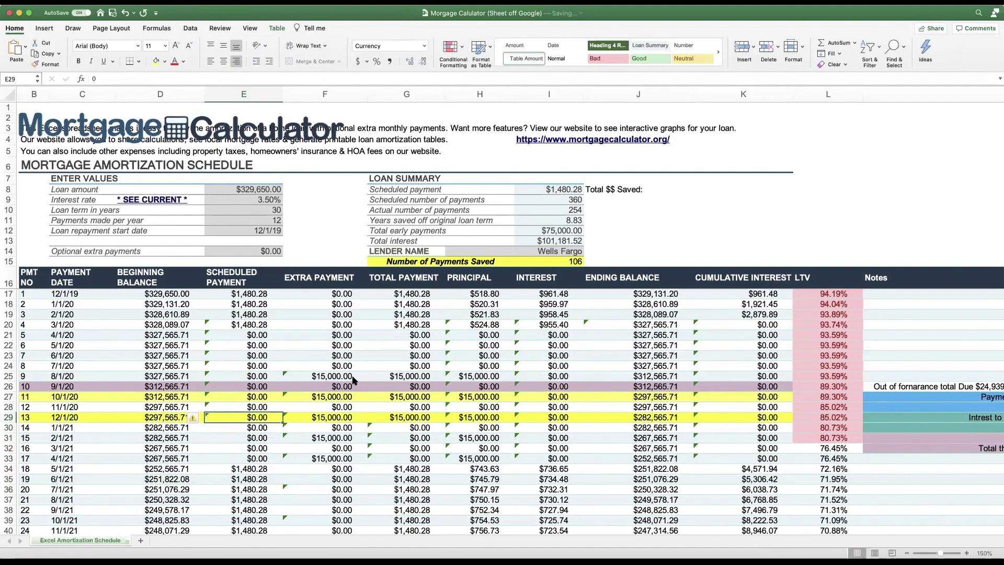
{"action": "key", "text": "Down"}
{"action": "key", "text": "Down"}
{"action": "key", "text": "Down"}
{"action": "key", "text": "Down"}
{"action": "key", "text": "Home"}
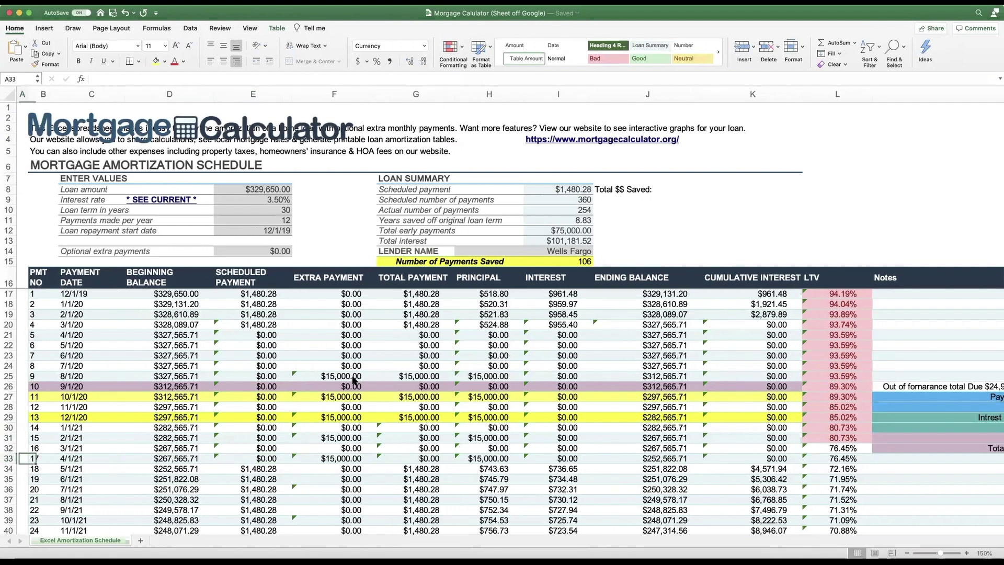
{"action": "key", "text": "Right"}
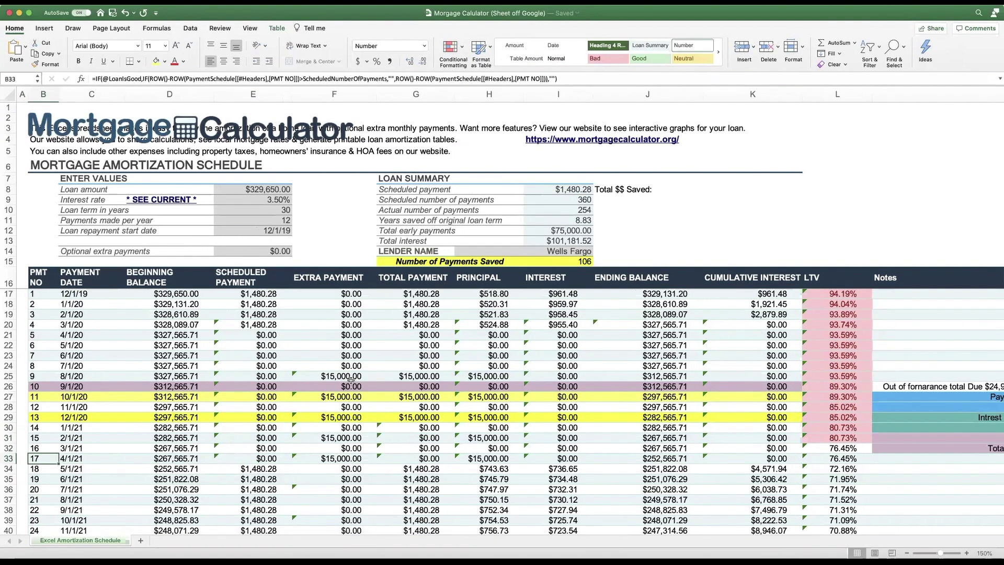
{"action": "left_click", "coordinate": [23, 457]}
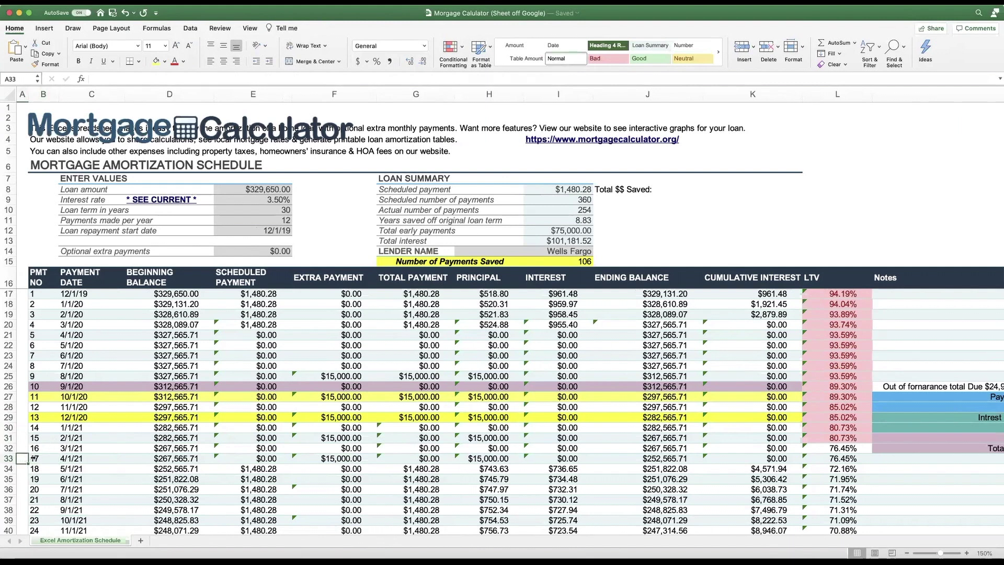
{"action": "left_click", "coordinate": [33, 458]}
{"action": "left_click_drag", "start_coordinate": [24, 457], "coordinate": [821, 463]}
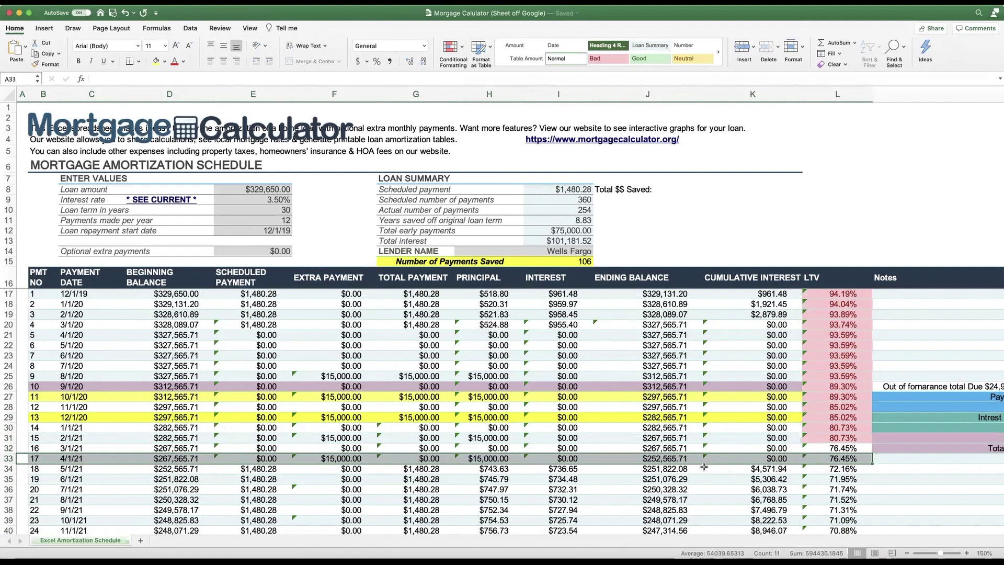
{"action": "left_click", "coordinate": [817, 462]}
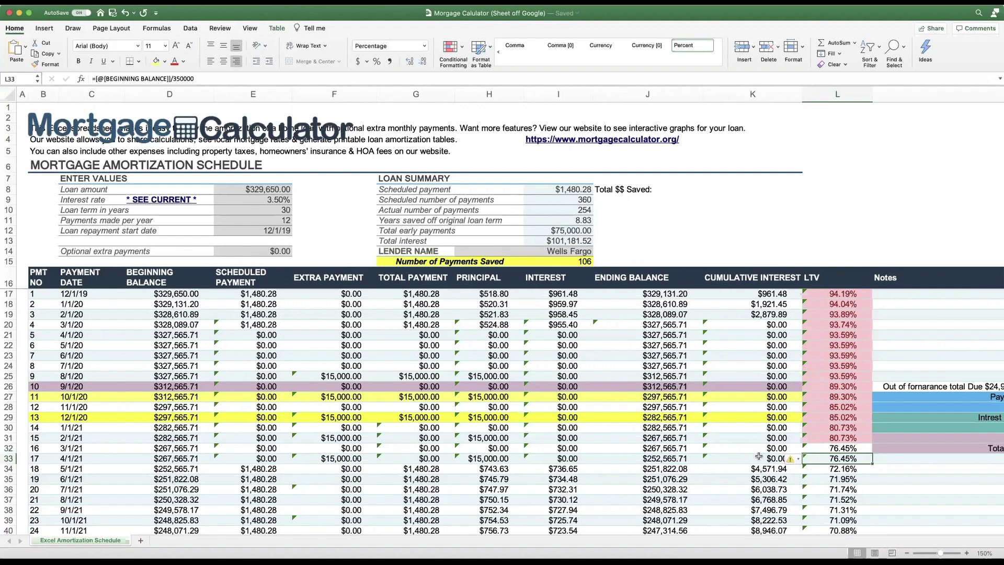
{"action": "left_click", "coordinate": [832, 450]}
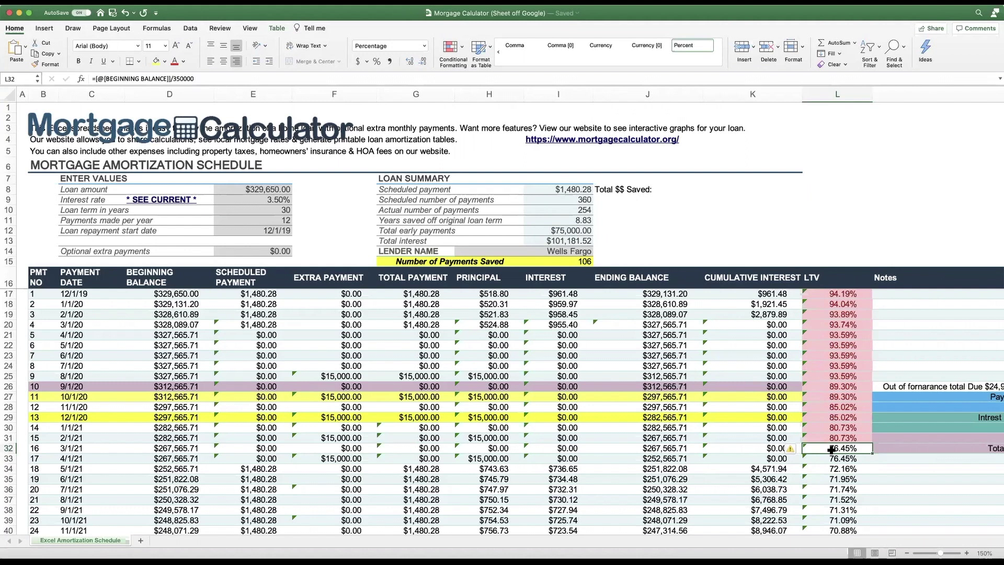
{"action": "key", "text": "Down"}
{"action": "key", "text": "Left"}
{"action": "key", "text": "Left"}
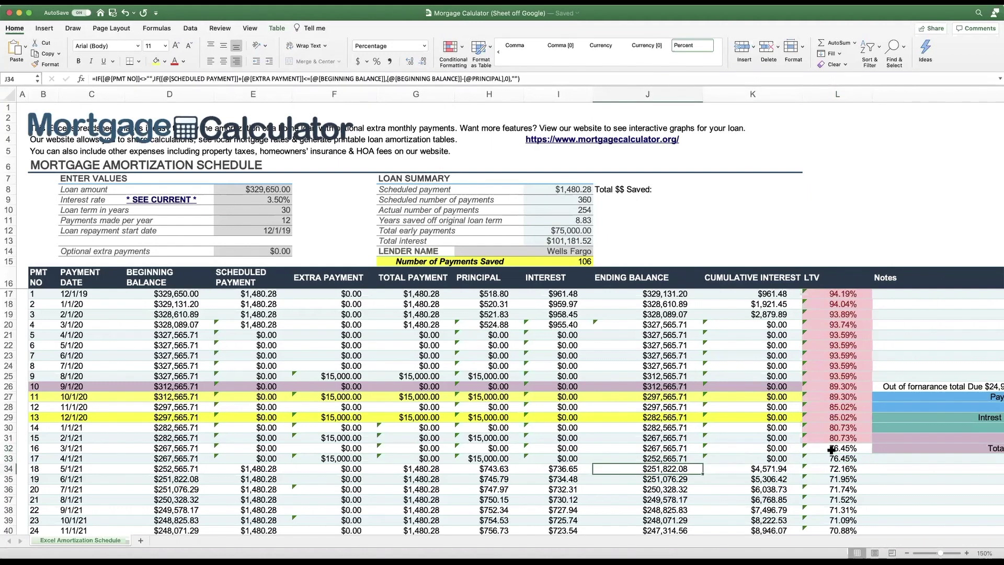
{"action": "key", "text": "Down"}
{"action": "key", "text": "Left"}
{"action": "key", "text": "Left"}
{"action": "key", "text": "Left"}
{"action": "key", "text": "Left"}
{"action": "key", "text": "Left"}
{"action": "key", "text": "Left"}
{"action": "key", "text": "Left"}
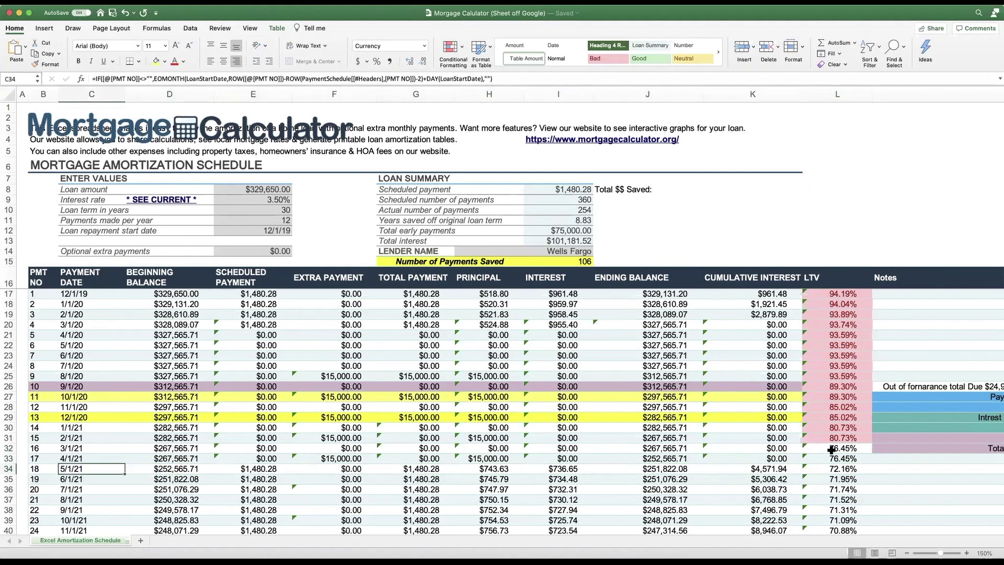
{"action": "key", "text": "Left"}
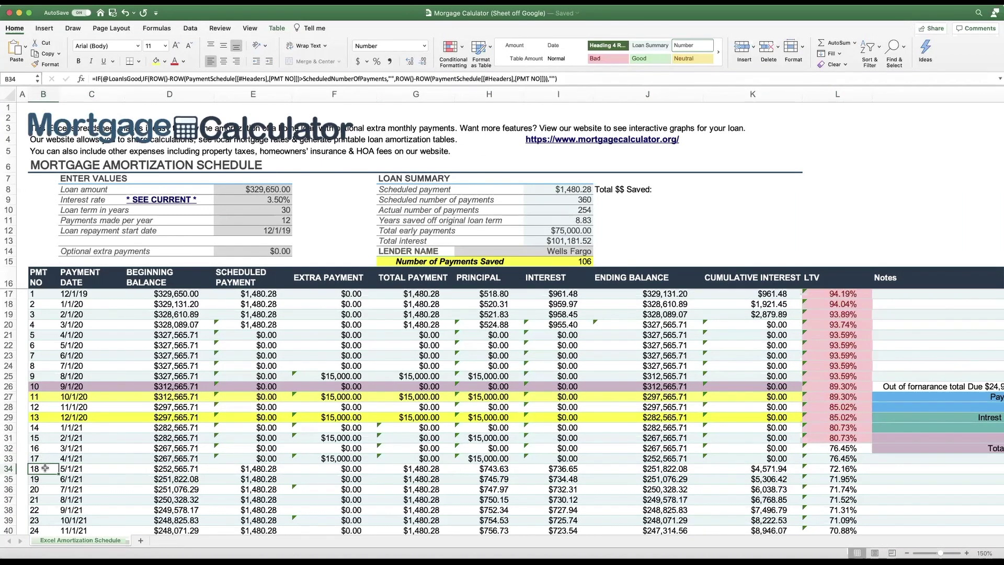
{"action": "left_click_drag", "start_coordinate": [44, 466], "coordinate": [478, 471]}
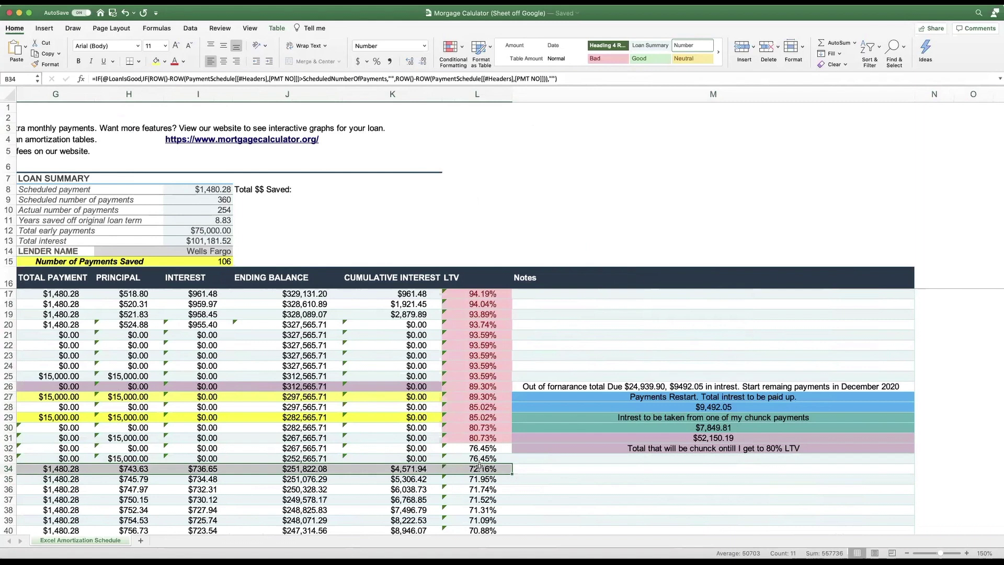
{"action": "key", "text": "Home"}
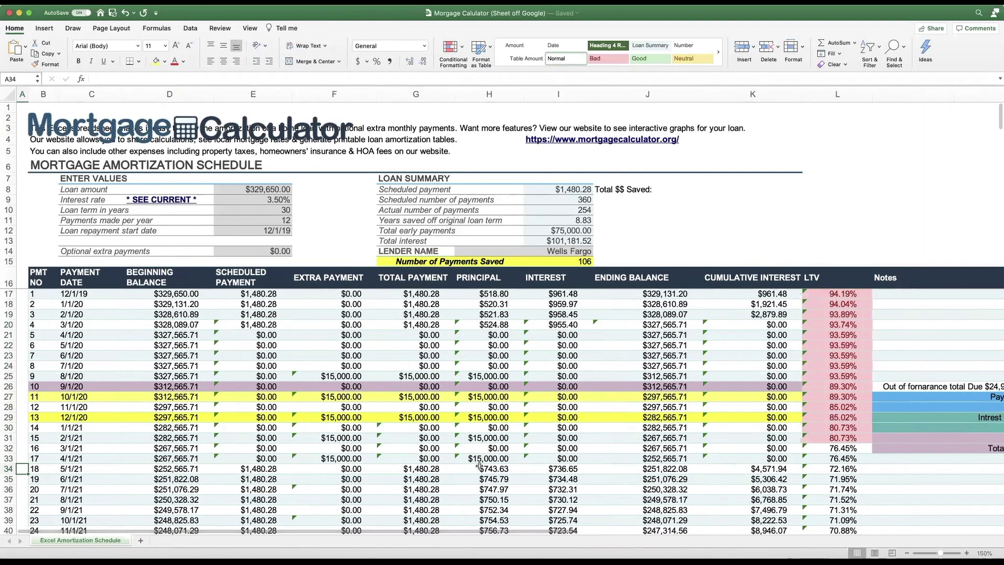
{"action": "key", "text": "Right"}
{"action": "key", "text": "Right"}
{"action": "key", "text": "Right"}
{"action": "key", "text": "Right"}
{"action": "key", "text": "Right"}
{"action": "key", "text": "Right"}
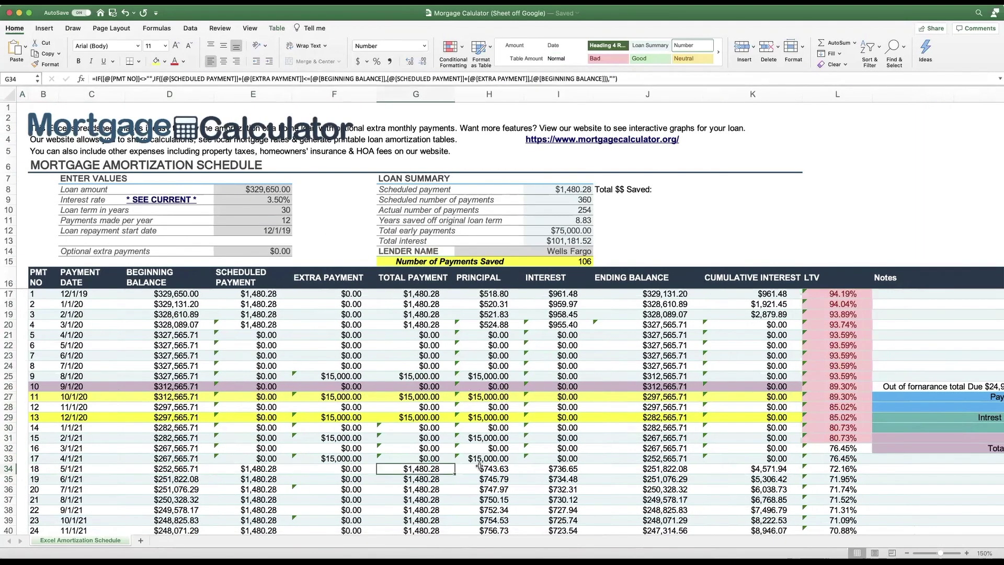
{"action": "key", "text": "Right"}
{"action": "key", "text": "Right"}
{"action": "key", "text": "Right"}
{"action": "key", "text": "Right"}
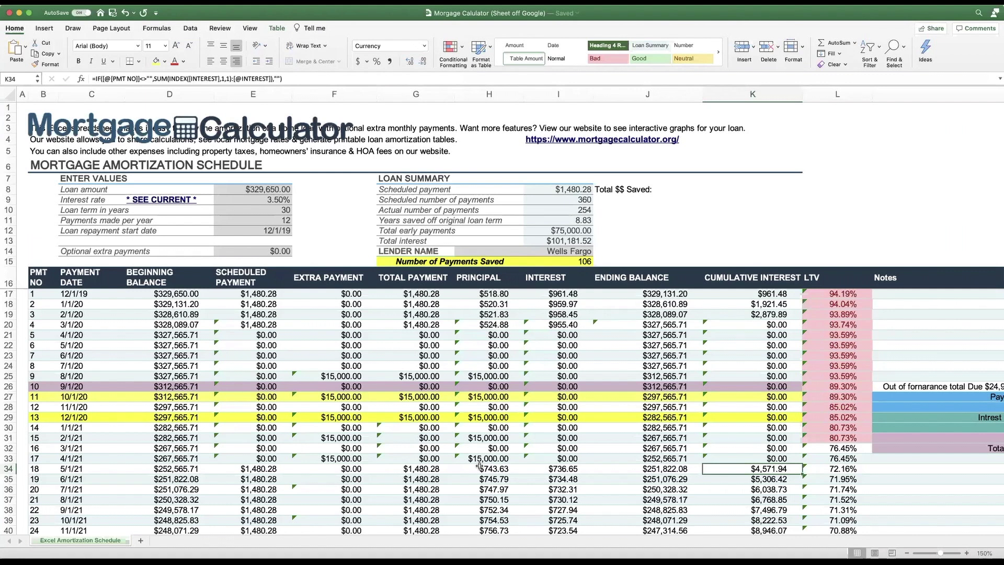
{"action": "left_click", "coordinate": [480, 466]}
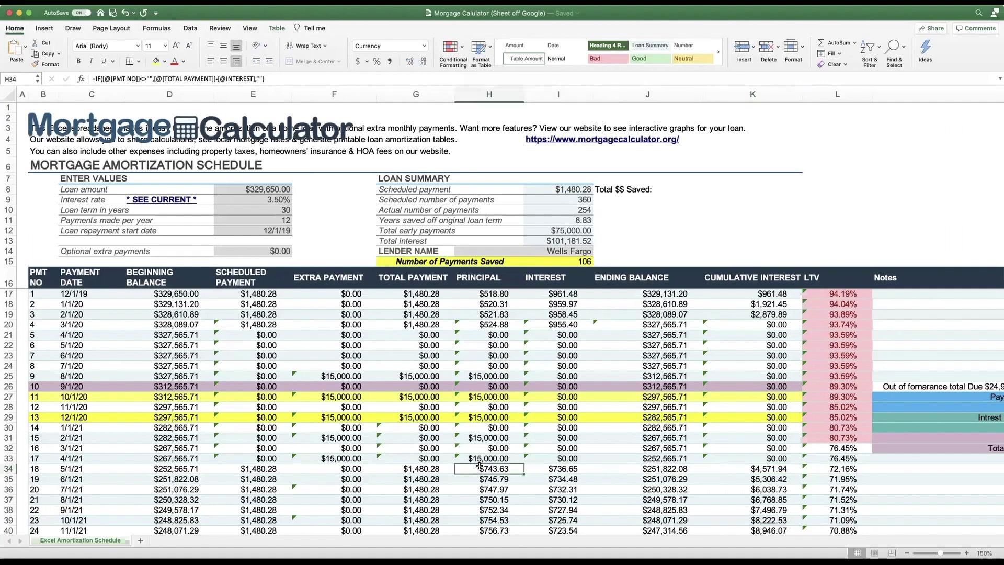
{"action": "key", "text": "Up"}
{"action": "key", "text": "Left"}
{"action": "key", "text": "Left"}
{"action": "key", "text": "Left"}
{"action": "key", "text": "Left"}
{"action": "key", "text": "Left"}
{"action": "key", "text": "Left"}
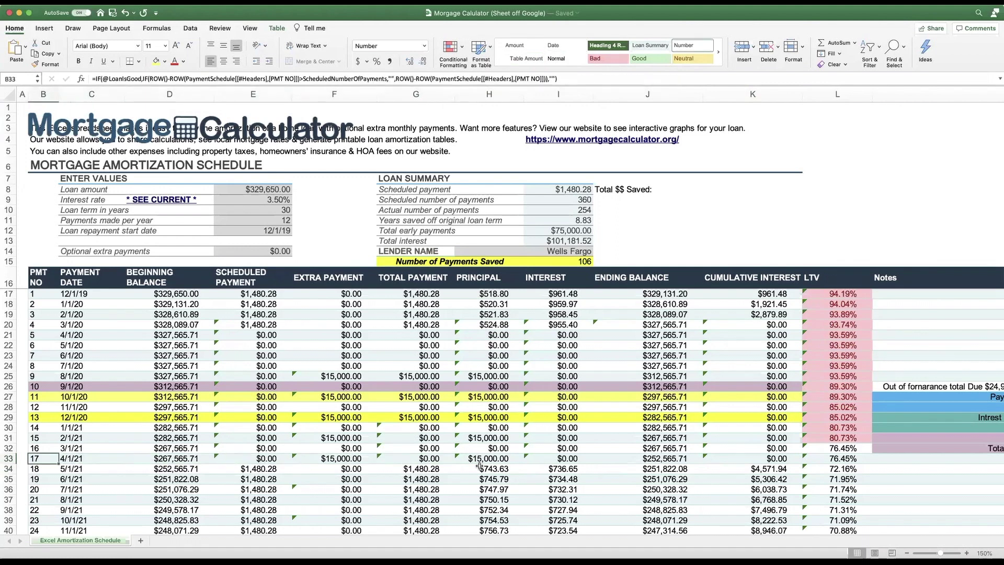
{"action": "key", "text": "Right"}
{"action": "key", "text": "Right"}
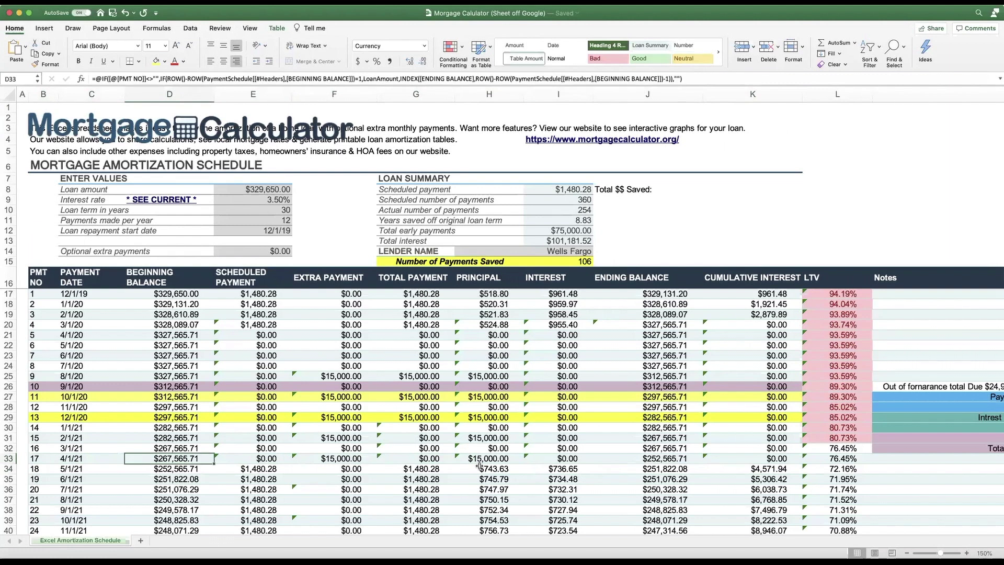
{"action": "key", "text": "Right"}
{"action": "key", "text": "Right"}
{"action": "key", "text": "Right"}
{"action": "key", "text": "Right"}
{"action": "key", "text": "Right"}
{"action": "key", "text": "Right"}
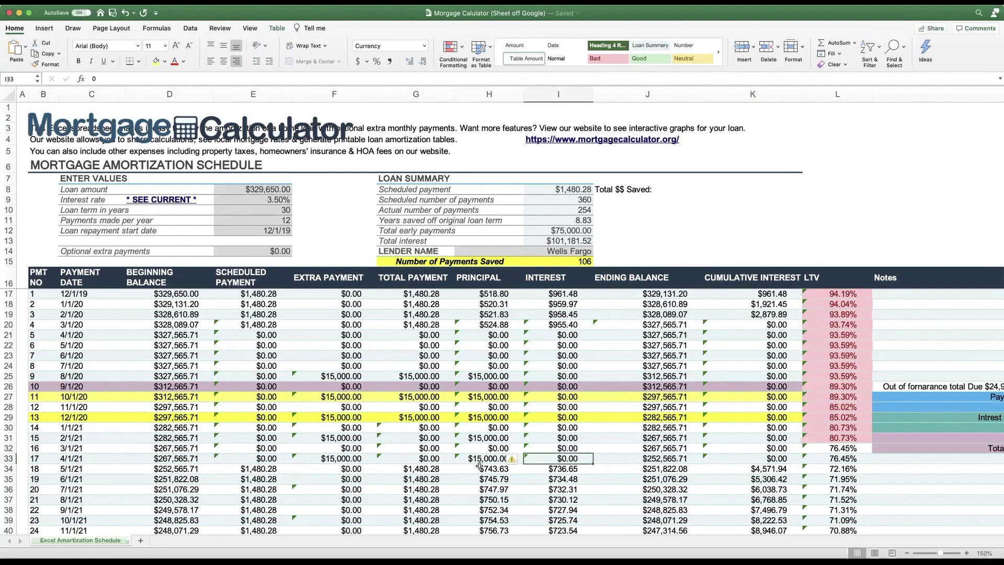
{"action": "key", "text": "Right"}
{"action": "key", "text": "Right"}
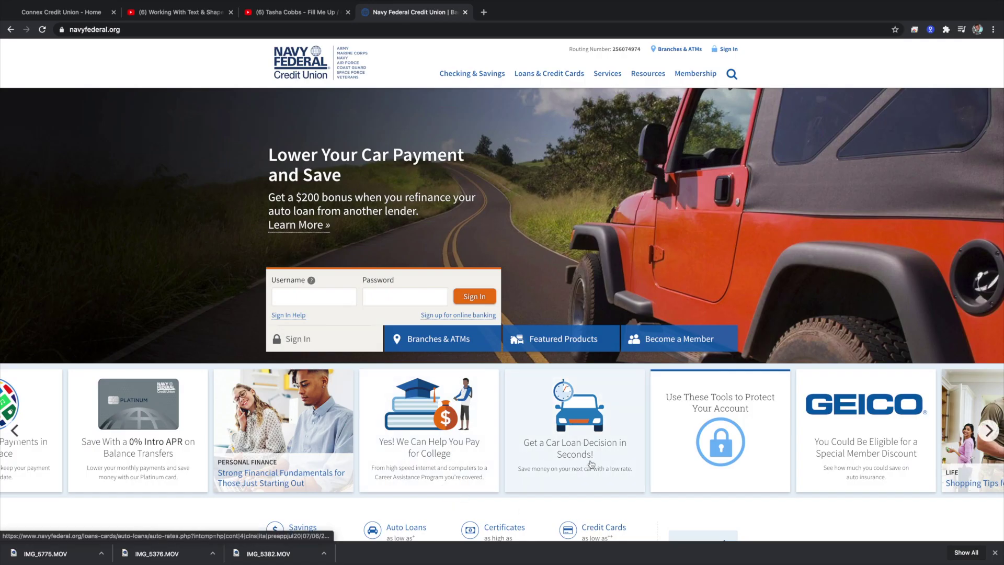
Open Navy Federal's Home Equity Loans page from the Loans & Credit Cards menu
{"action": "left_click", "coordinate": [550, 74]}
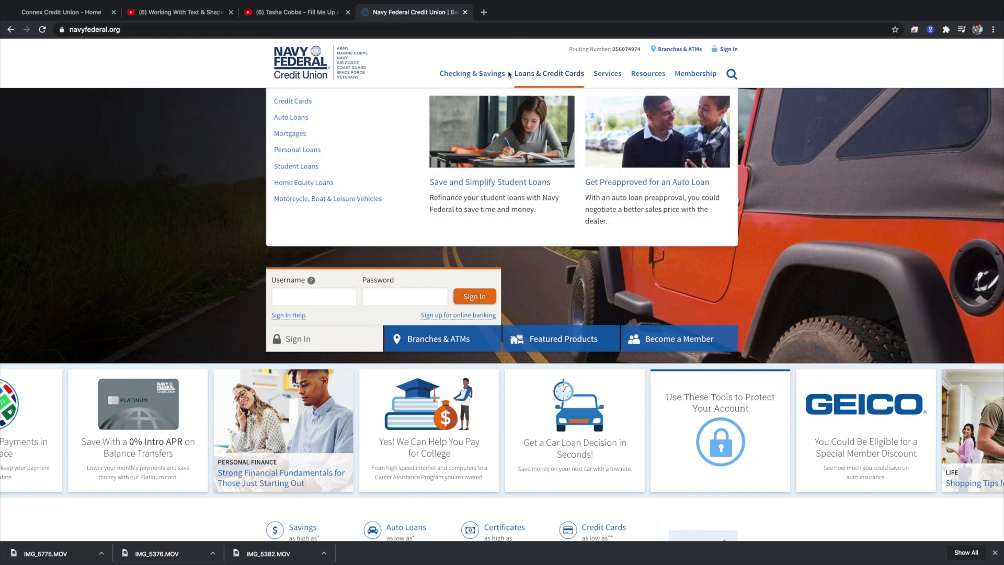
{"action": "left_click", "coordinate": [299, 183]}
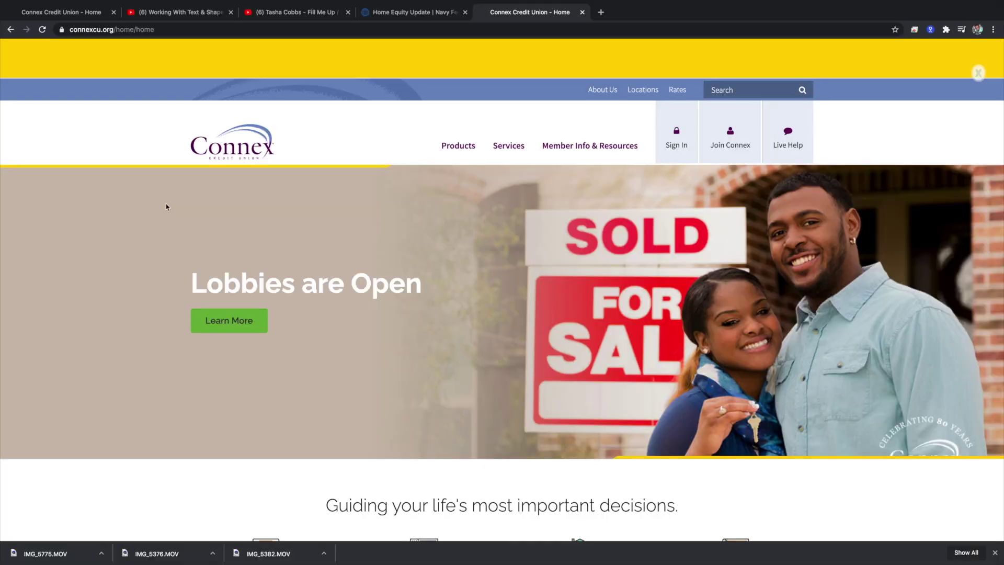
Scroll down the Connex homepage and open the branch Locations page
{"action": "scroll", "coordinate": [267, 212], "scroll_direction": "down", "scroll_amount": 2}
{"action": "scroll", "coordinate": [267, 212], "scroll_direction": "down", "scroll_amount": 7}
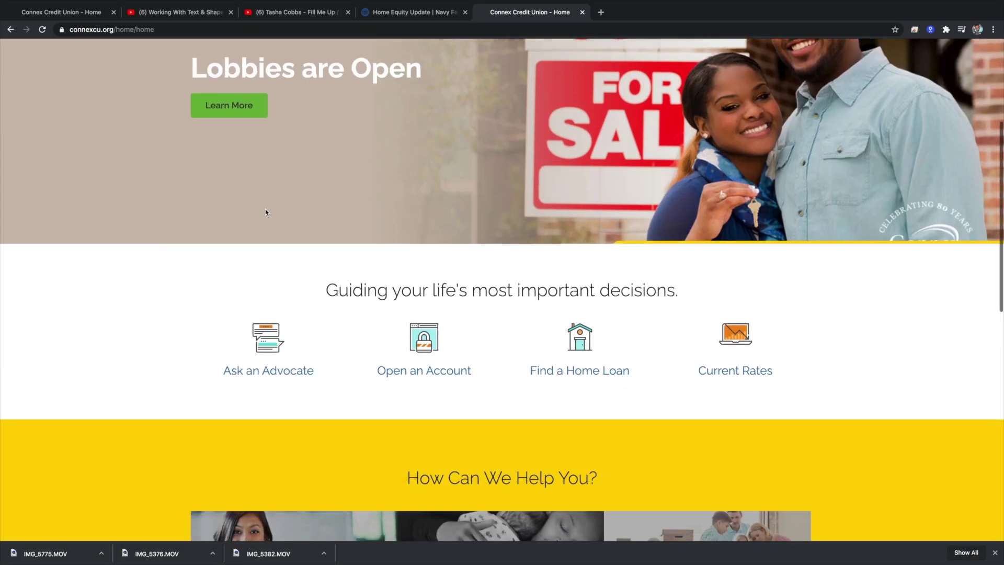
{"action": "scroll", "coordinate": [265, 212], "scroll_direction": "down", "scroll_amount": 5}
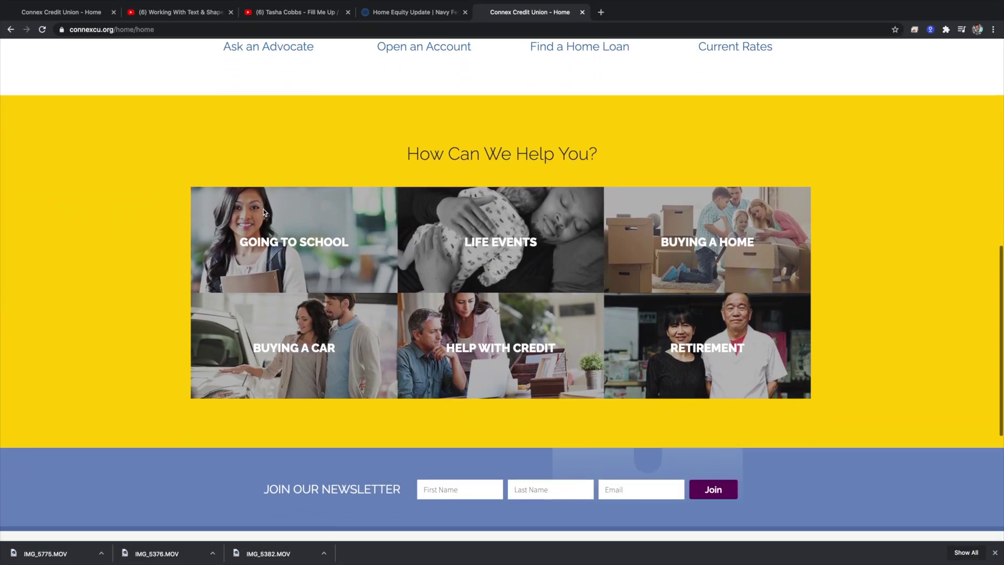
{"action": "scroll", "coordinate": [264, 212], "scroll_direction": "down", "scroll_amount": 2}
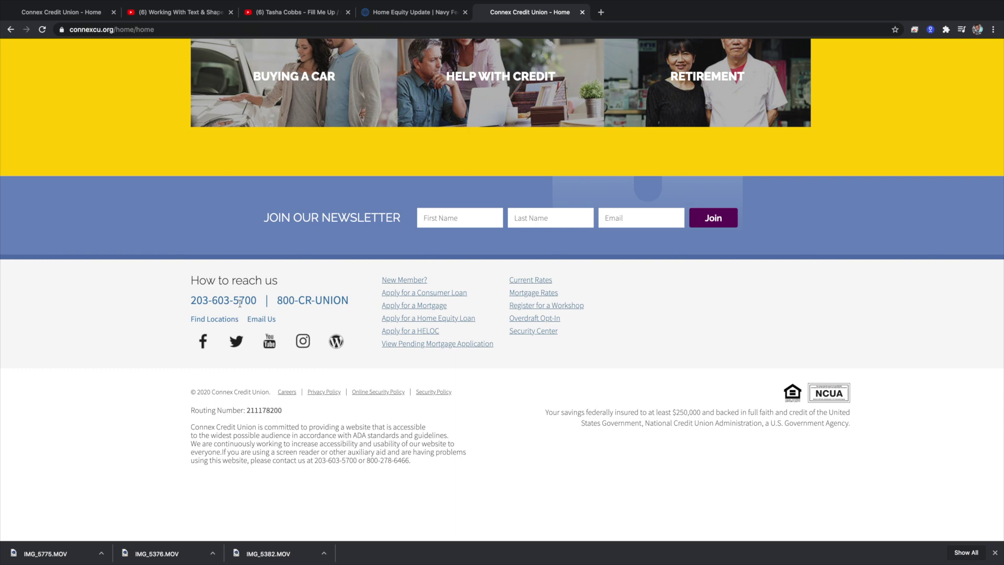
{"action": "left_click", "coordinate": [220, 321]}
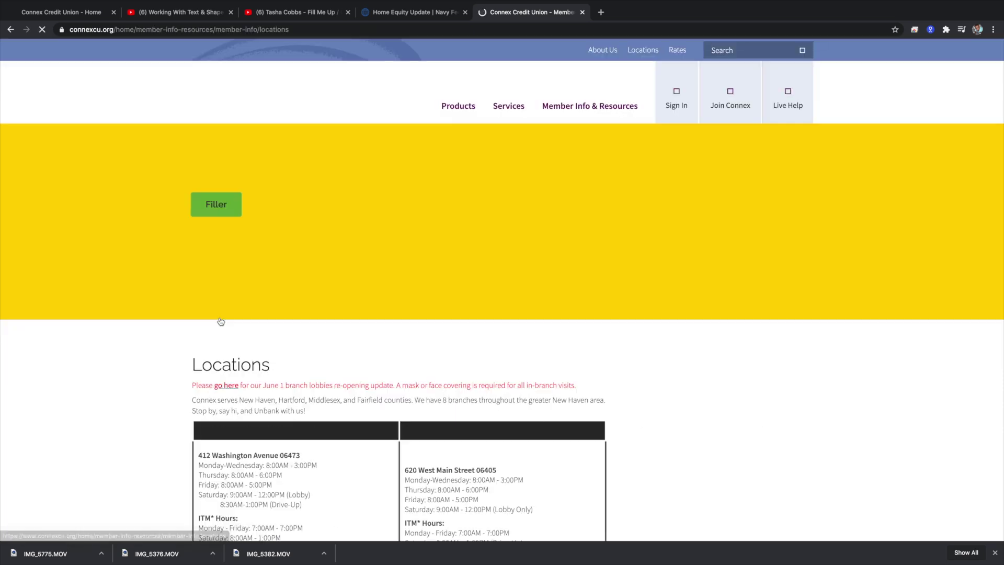
Review the branch locations, then open the Join Connex sign-up in a new tab
{"action": "scroll", "coordinate": [220, 321], "scroll_direction": "down", "scroll_amount": 5}
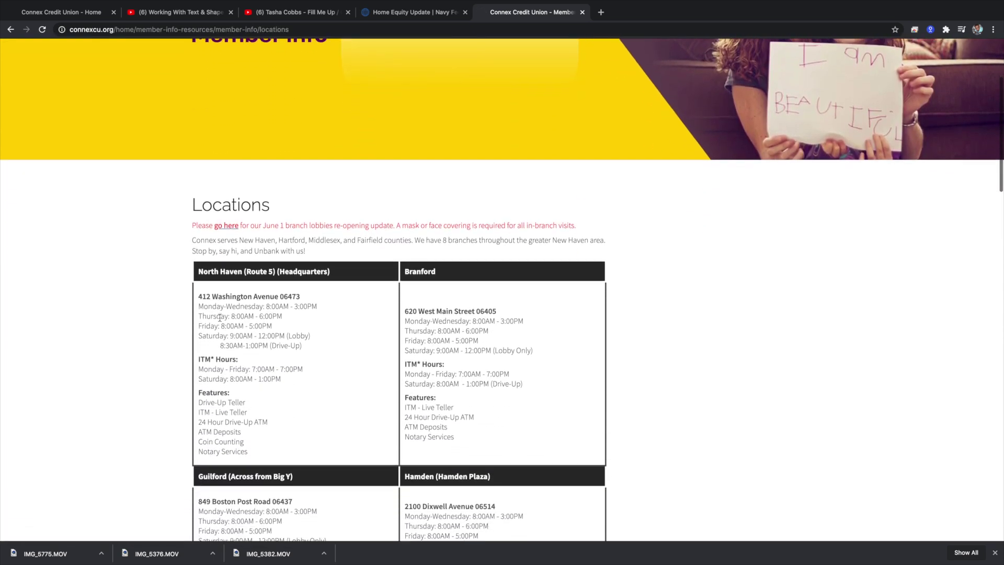
{"action": "scroll", "coordinate": [220, 318], "scroll_direction": "down", "scroll_amount": 3}
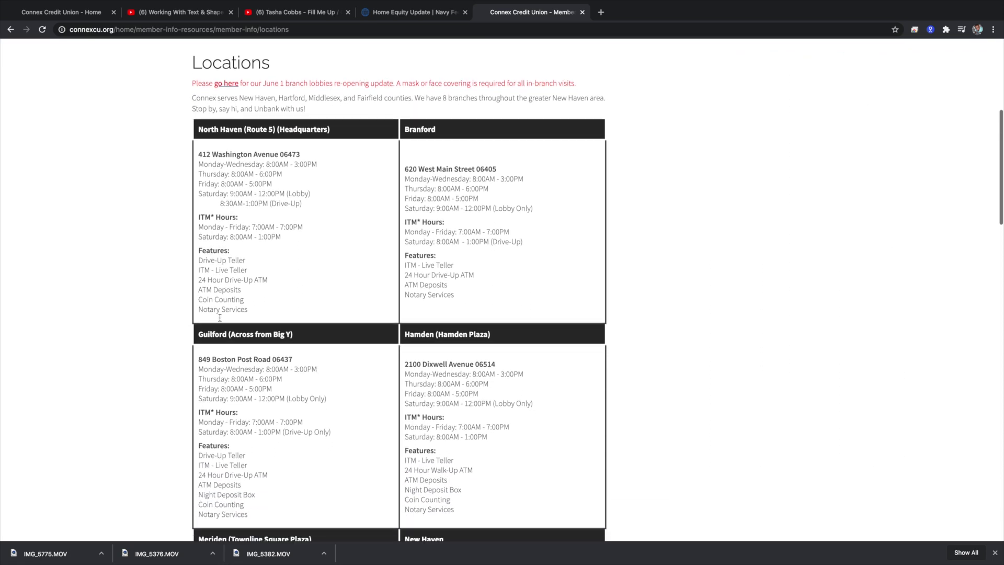
{"action": "scroll", "coordinate": [220, 318], "scroll_direction": "down", "scroll_amount": 4}
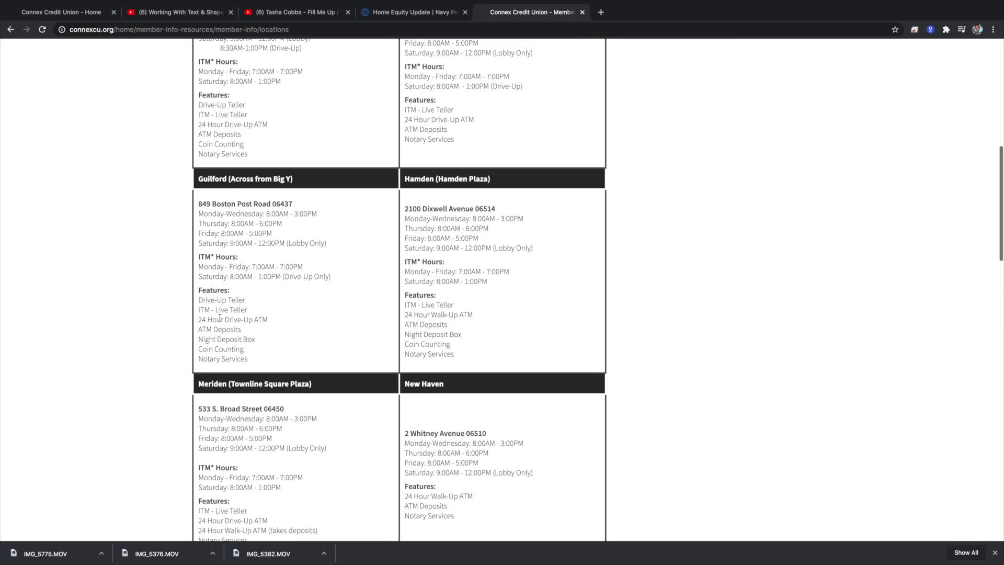
{"action": "scroll", "coordinate": [220, 318], "scroll_direction": "down", "scroll_amount": 4}
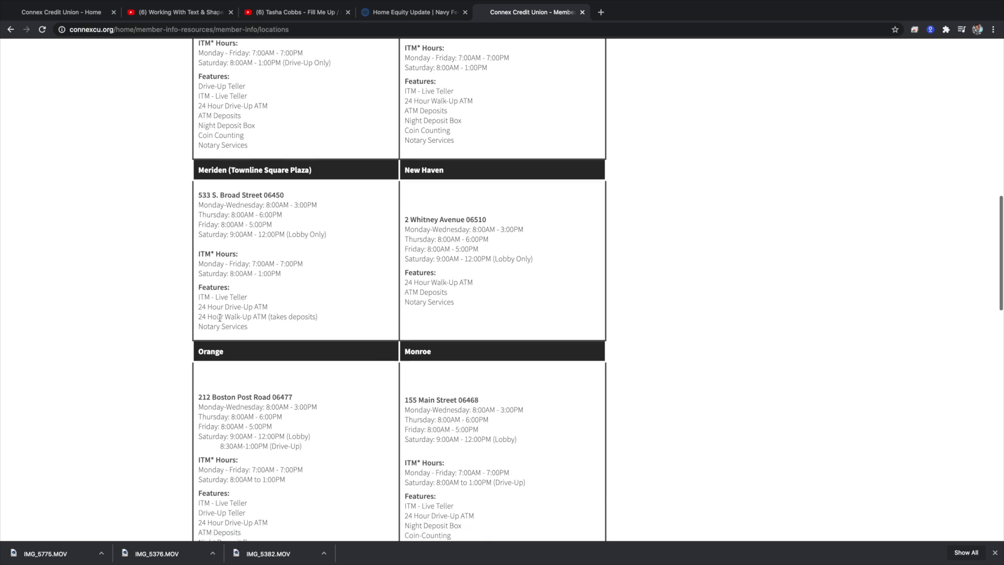
{"action": "scroll", "coordinate": [219, 317], "scroll_direction": "down", "scroll_amount": 4}
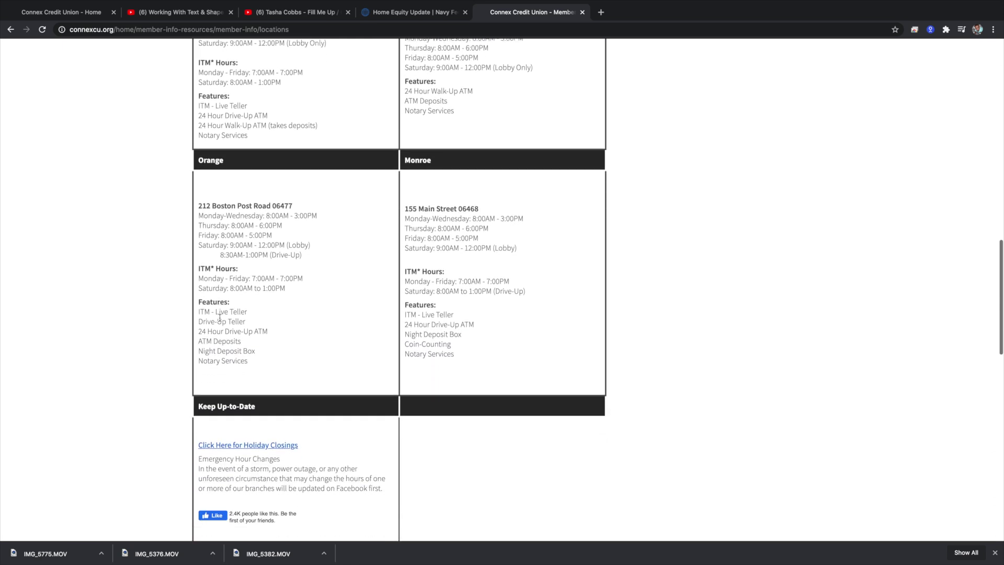
{"action": "scroll", "coordinate": [220, 319], "scroll_direction": "up", "scroll_amount": 5}
{"action": "scroll", "coordinate": [220, 320], "scroll_direction": "up", "scroll_amount": 15}
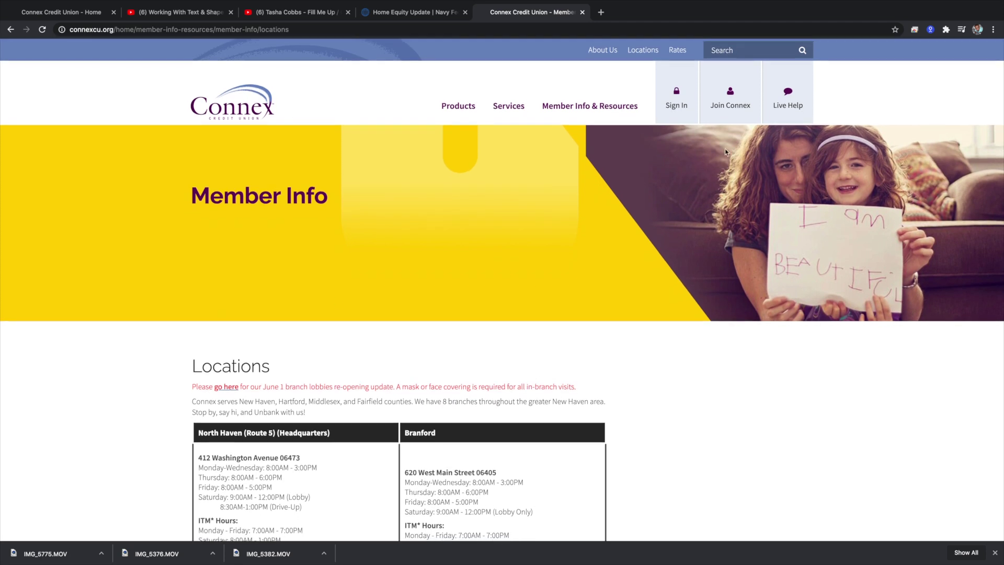
{"action": "left_click", "coordinate": [731, 102]}
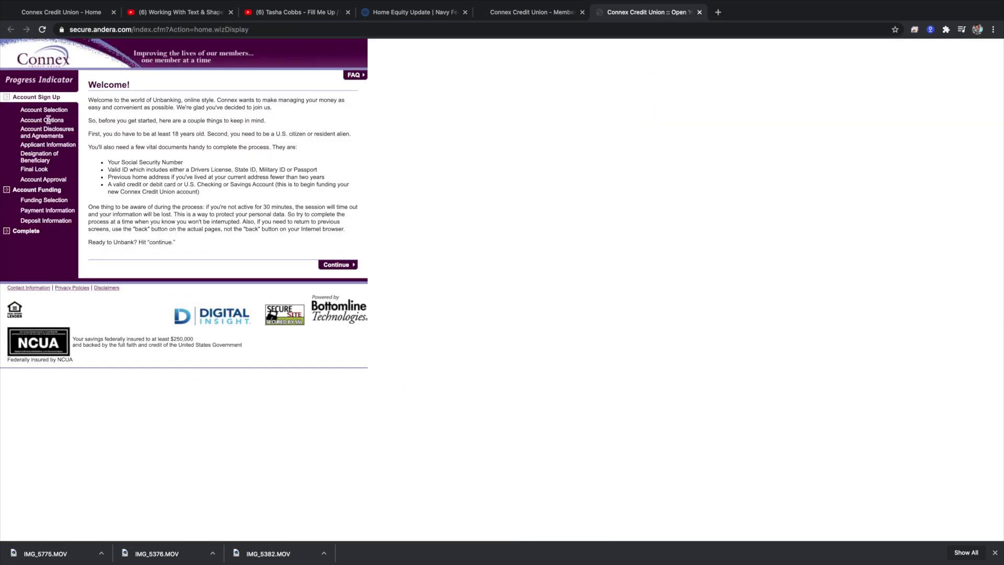
Continue past the welcome page and read the Tell Us About Yourself introduction
{"action": "left_click", "coordinate": [339, 265]}
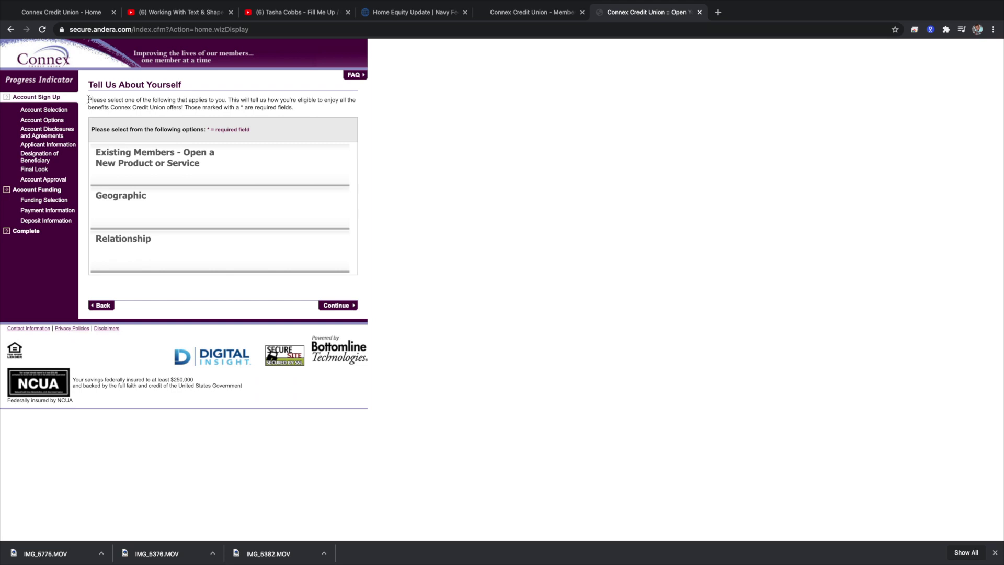
{"action": "left_click_drag", "start_coordinate": [88, 99], "coordinate": [253, 125]}
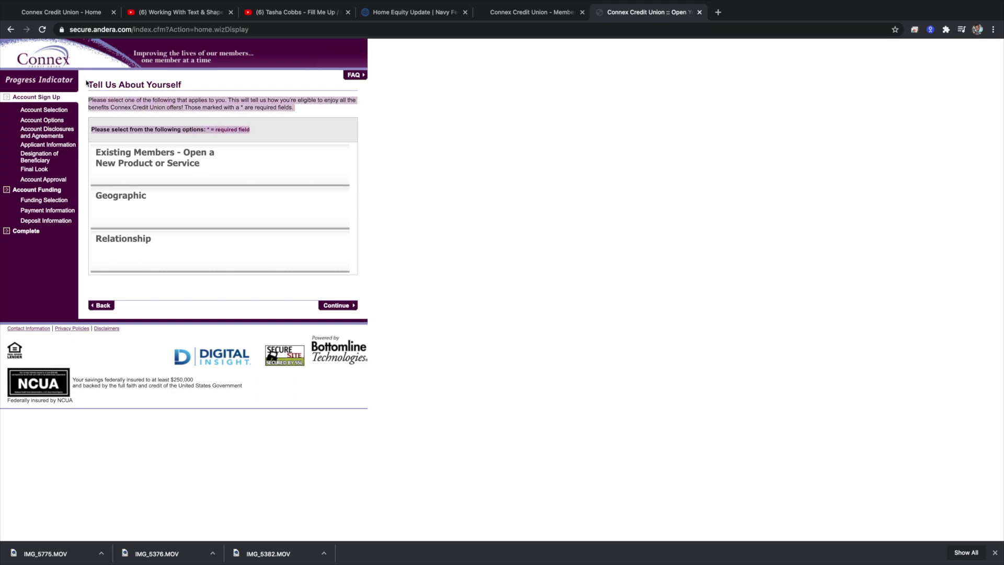
{"action": "left_click_drag", "start_coordinate": [87, 84], "coordinate": [304, 113]}
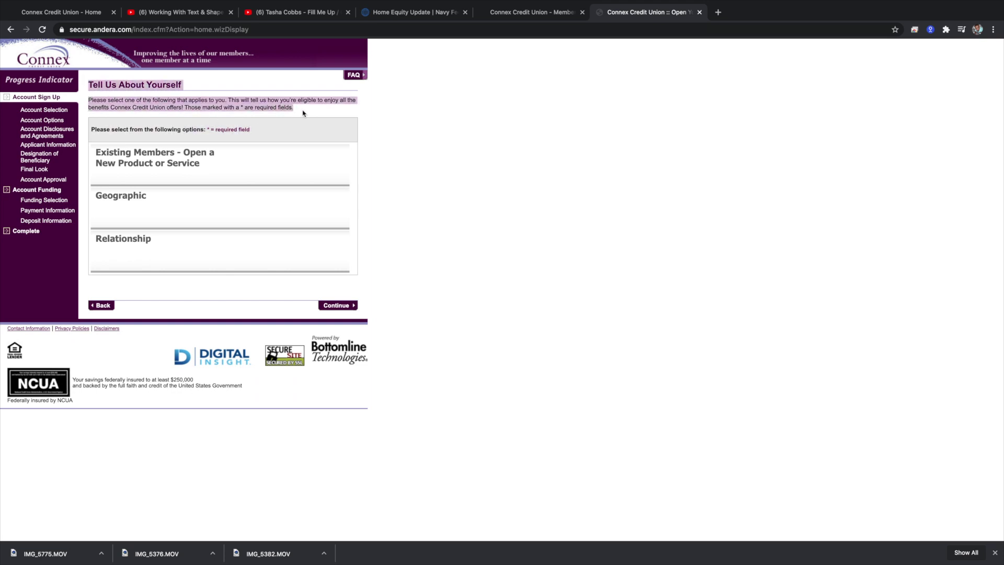
Expand the Existing Members, Geographic and Relationship eligibility options
{"action": "left_click", "coordinate": [227, 166]}
{"action": "left_click", "coordinate": [215, 233]}
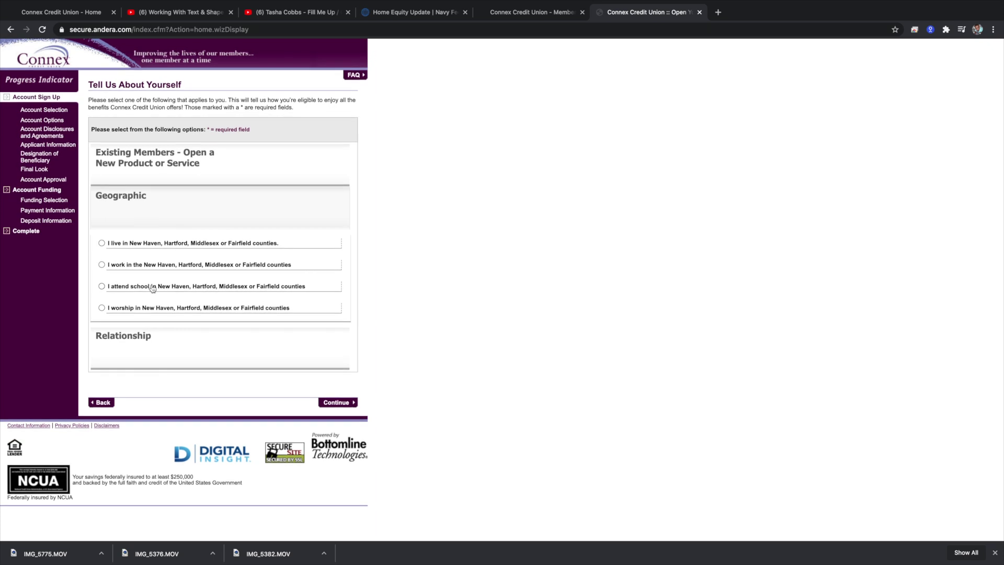
{"action": "left_click", "coordinate": [147, 346]}
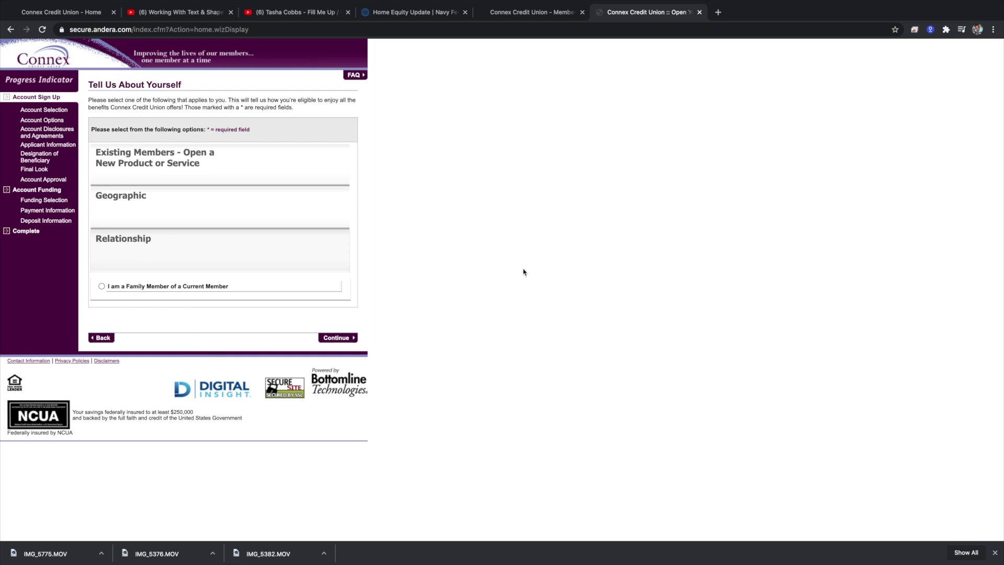
{"action": "mouse_move", "coordinate": [934, 3]}
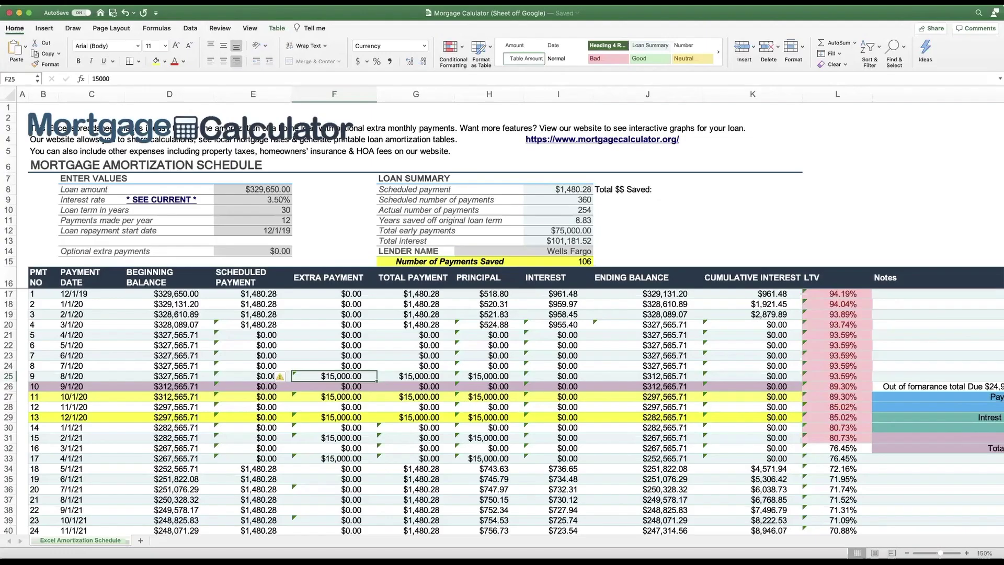
Open the family finances workbook from File > Open Recent
{"action": "mouse_move", "coordinate": [63, 3]}
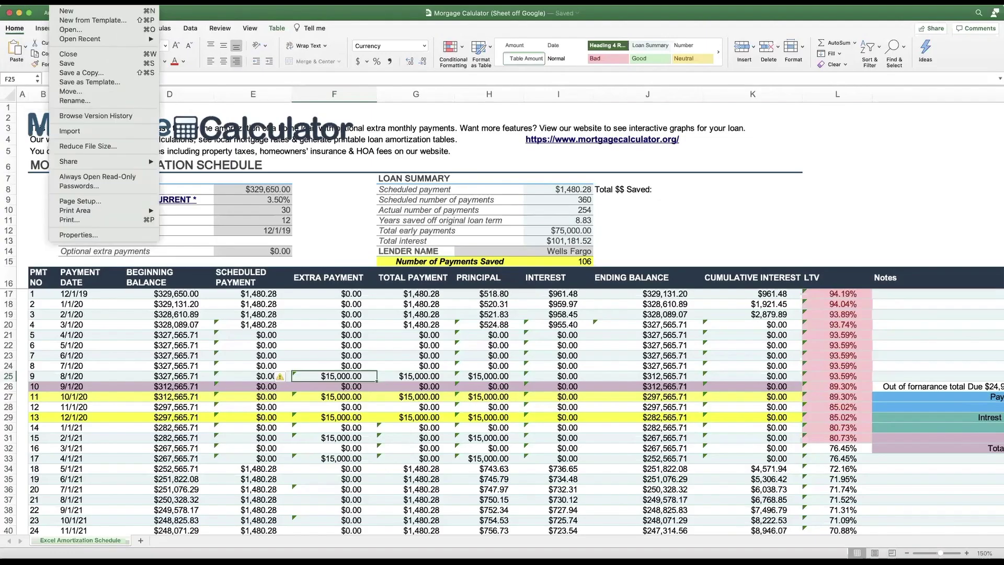
{"action": "mouse_move", "coordinate": [91, 40]}
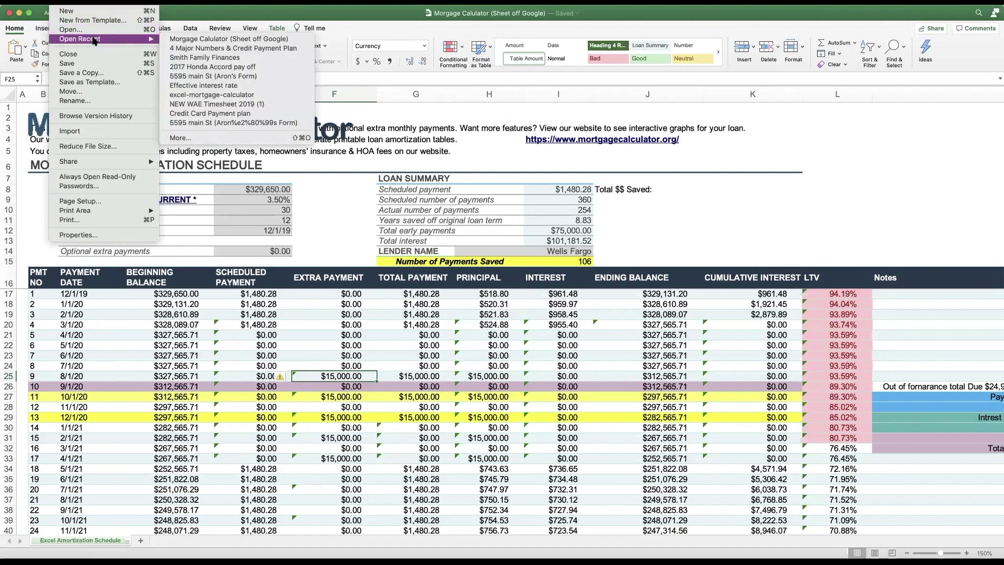
{"action": "left_click", "coordinate": [188, 56]}
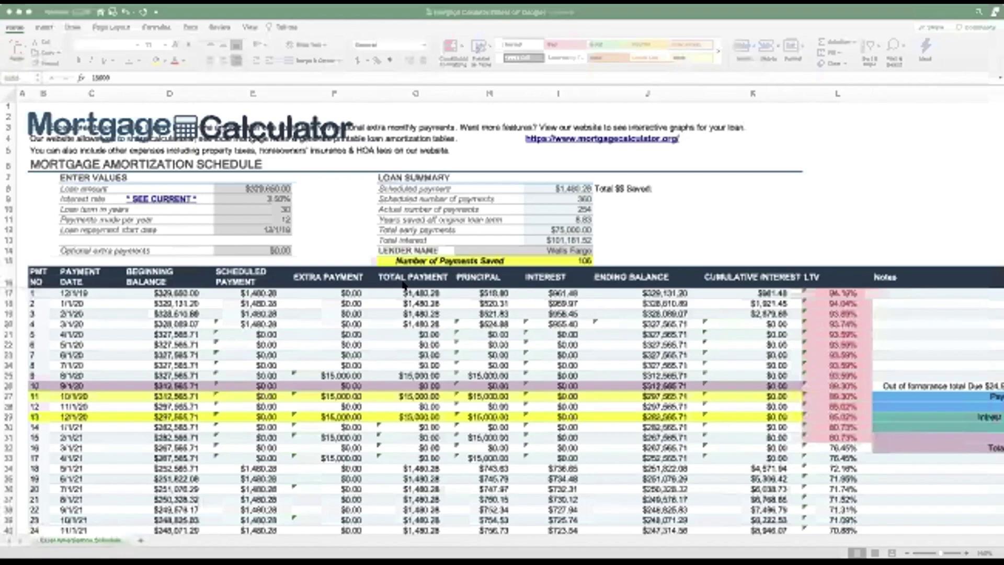
{"action": "left_click", "coordinate": [73, 459]}
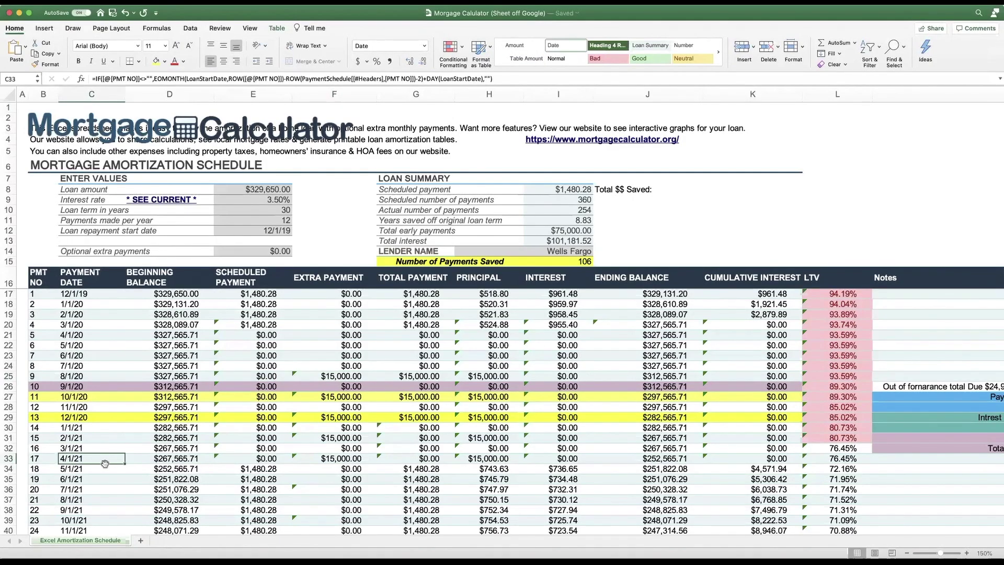
{"action": "key", "text": "Left"}
{"action": "key", "text": "Right"}
{"action": "scroll", "coordinate": [359, 425], "scroll_direction": "down", "scroll_amount": 1}
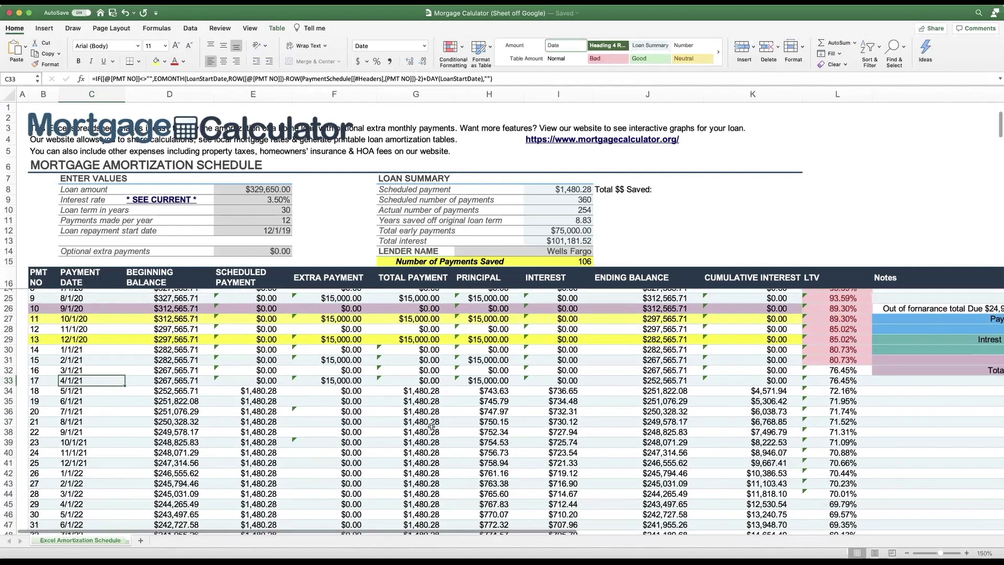
{"action": "left_click", "coordinate": [261, 369]}
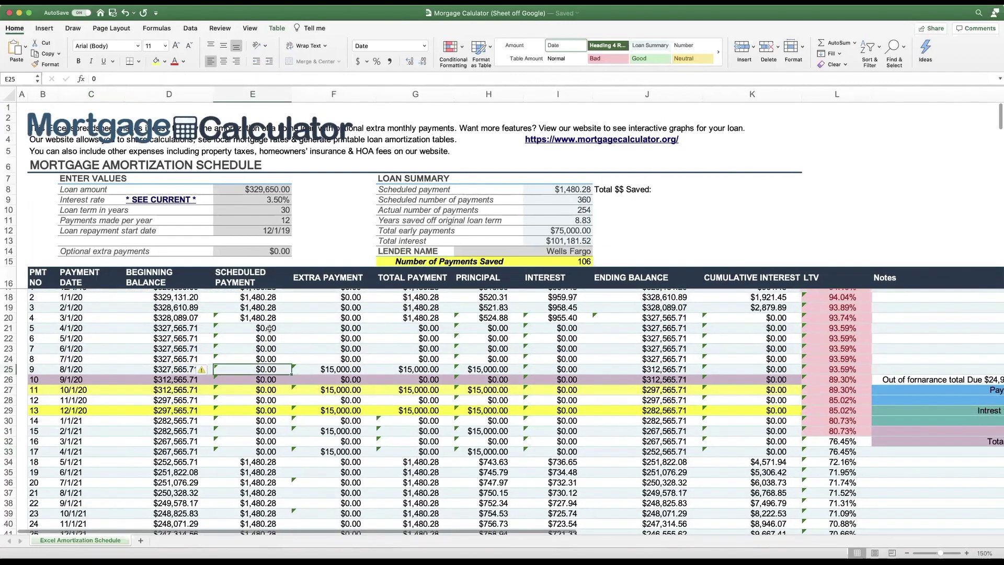
{"action": "scroll", "coordinate": [262, 335], "scroll_direction": "right", "scroll_amount": 3}
{"action": "scroll", "coordinate": [256, 337], "scroll_direction": "down", "scroll_amount": 4}
{"action": "scroll", "coordinate": [248, 341], "scroll_direction": "up", "scroll_amount": 4}
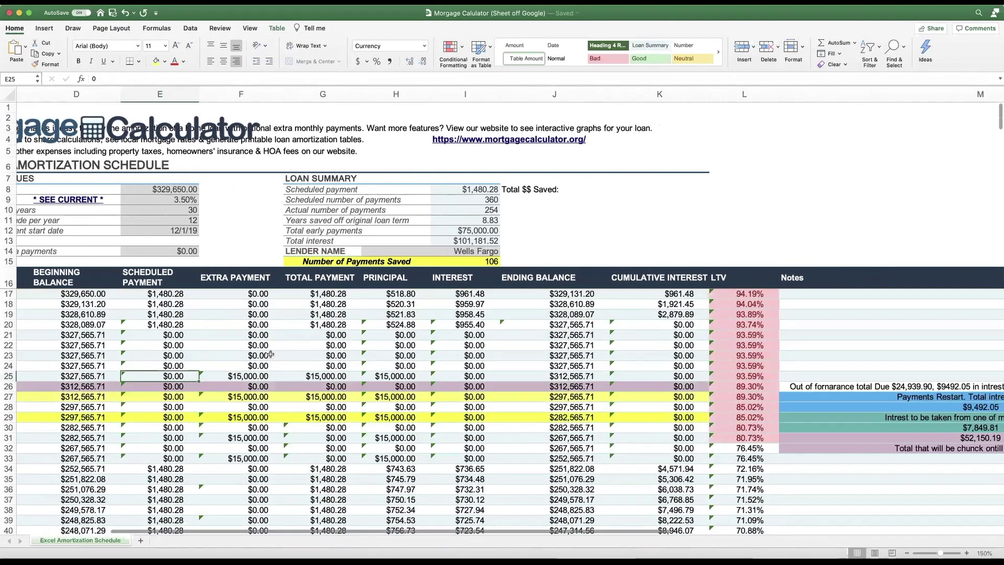
{"action": "left_click", "coordinate": [167, 336]}
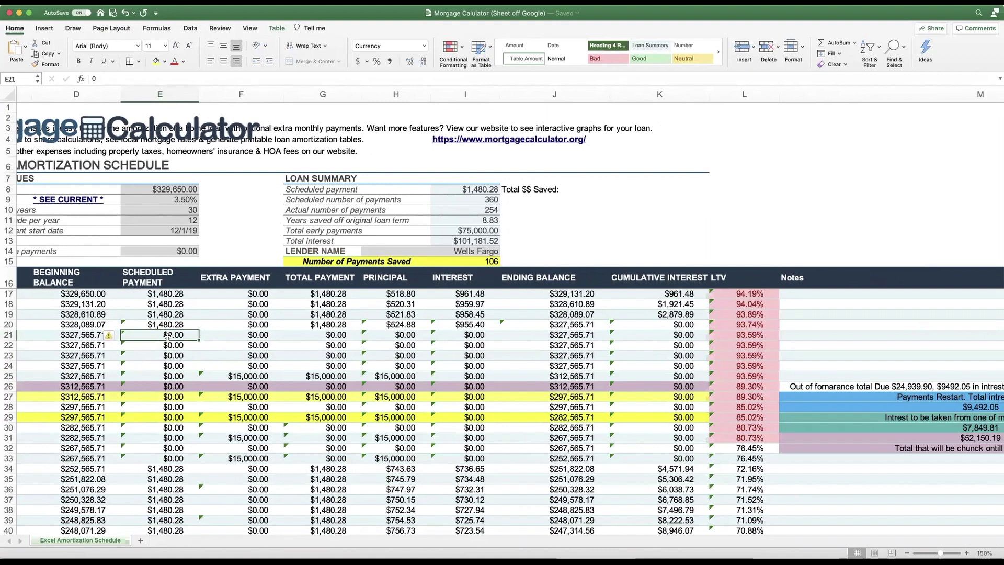
{"action": "key", "text": "Down"}
{"action": "key", "text": "Down"}
{"action": "key", "text": "Down"}
{"action": "key", "text": "Down"}
{"action": "key", "text": "Down"}
{"action": "key", "text": "Down"}
{"action": "key", "text": "Down"}
{"action": "key", "text": "Down"}
{"action": "key", "text": "Down"}
{"action": "key", "text": "Down"}
{"action": "key", "text": "Down"}
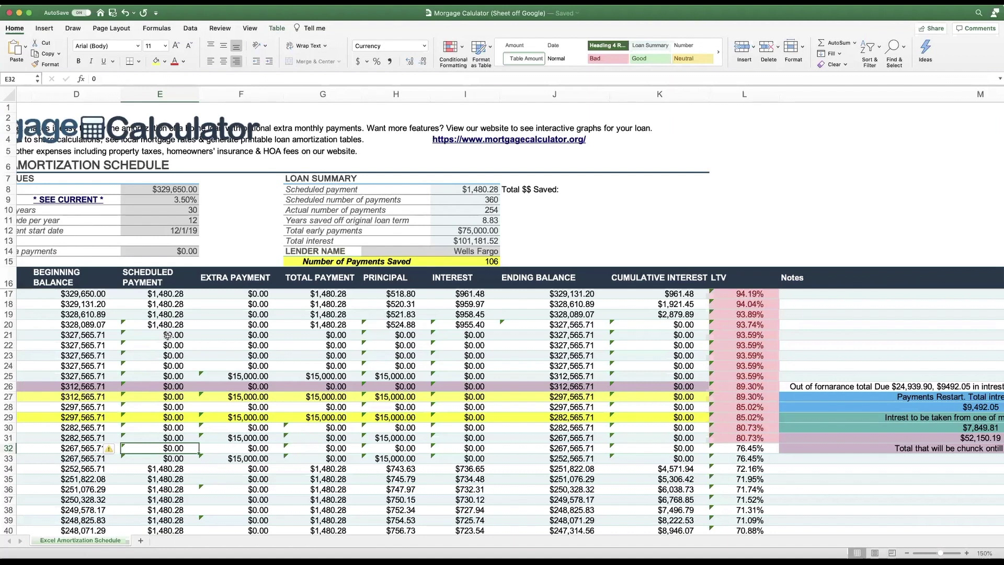
Restore the $1,480.28 scheduled payment in E33 for the 4/1/21 row
{"action": "key", "text": "Down"}
{"action": "type", "text": "140"}
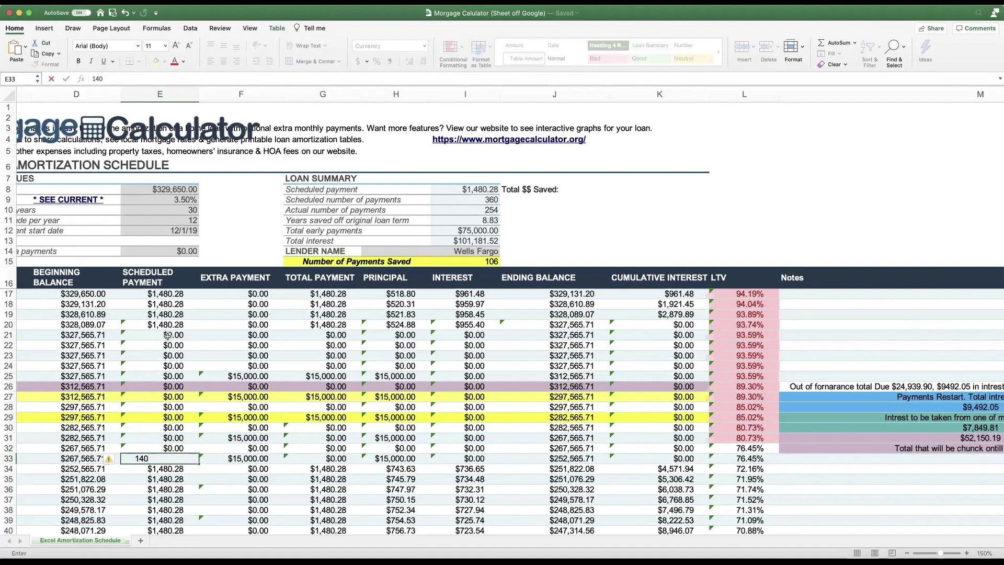
{"action": "key", "text": "Escape"}
{"action": "key", "text": "super+z"}
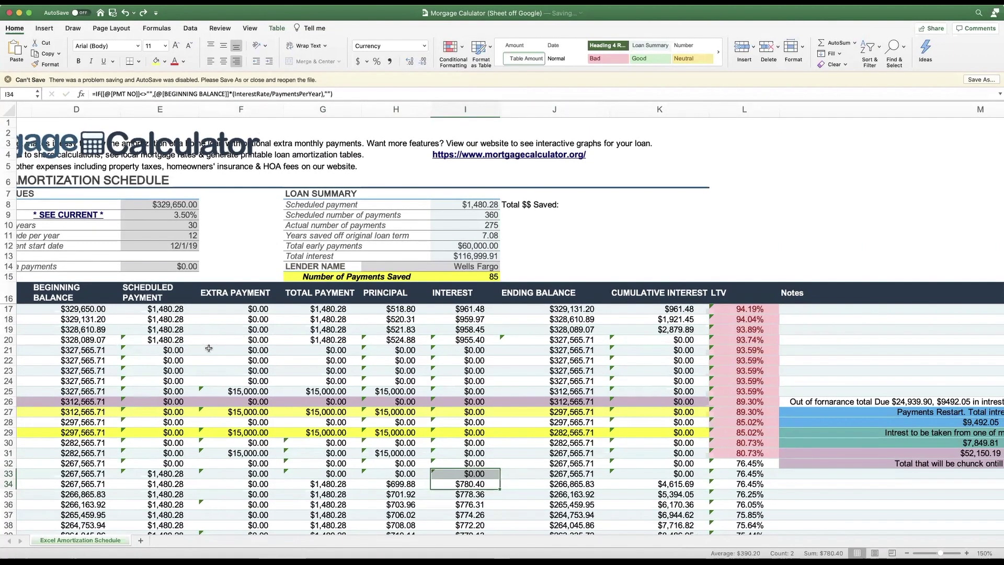
Inspect the D32 beginning balance formula and the L35 LTV formula for 6/1/21
{"action": "left_click", "coordinate": [115, 458]}
{"action": "scroll", "coordinate": [114, 459], "scroll_direction": "left", "scroll_amount": 4}
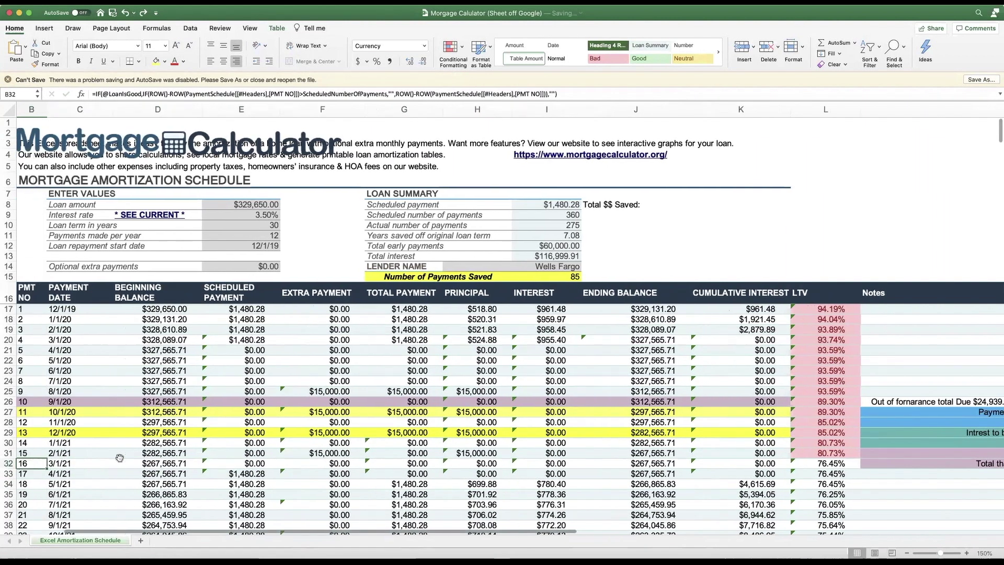
{"action": "left_click", "coordinate": [120, 458]}
{"action": "key", "text": "Down"}
{"action": "key", "text": "Down"}
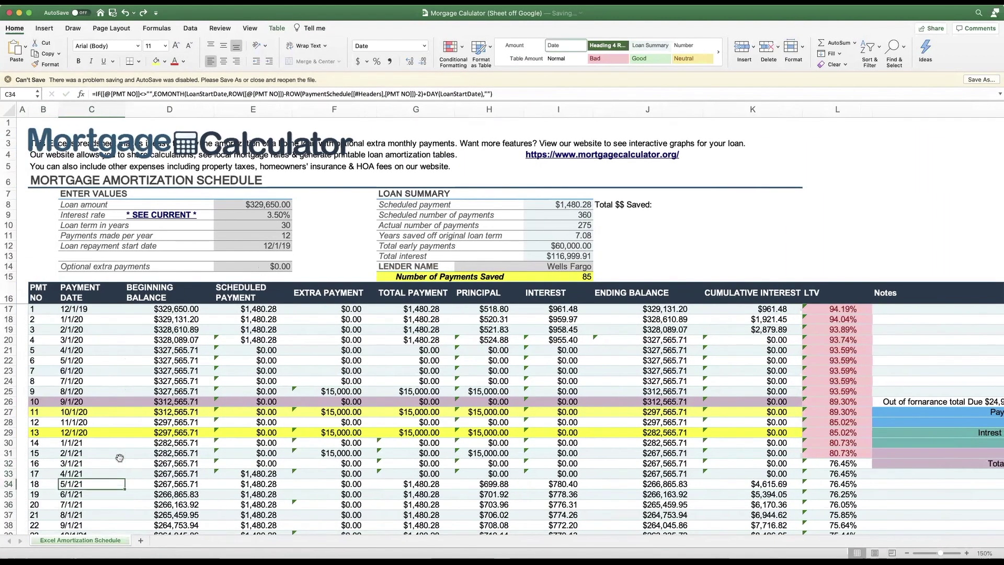
{"action": "key", "text": "Down"}
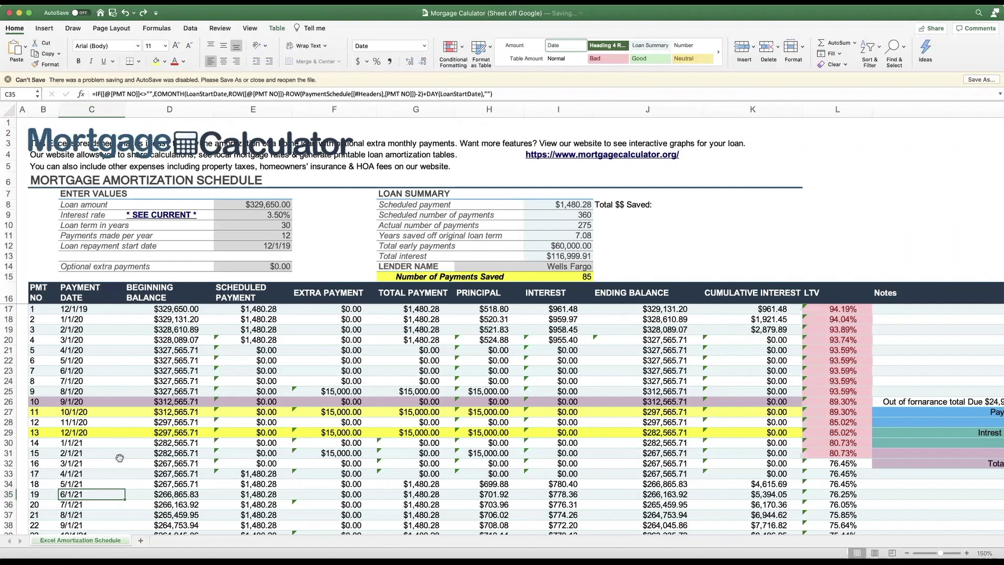
{"action": "key", "text": "Right"}
{"action": "key", "text": "Right"}
{"action": "key", "text": "Right"}
{"action": "key", "text": "Right"}
{"action": "key", "text": "Right"}
{"action": "key", "text": "Right"}
{"action": "key", "text": "Right"}
{"action": "key", "text": "Right"}
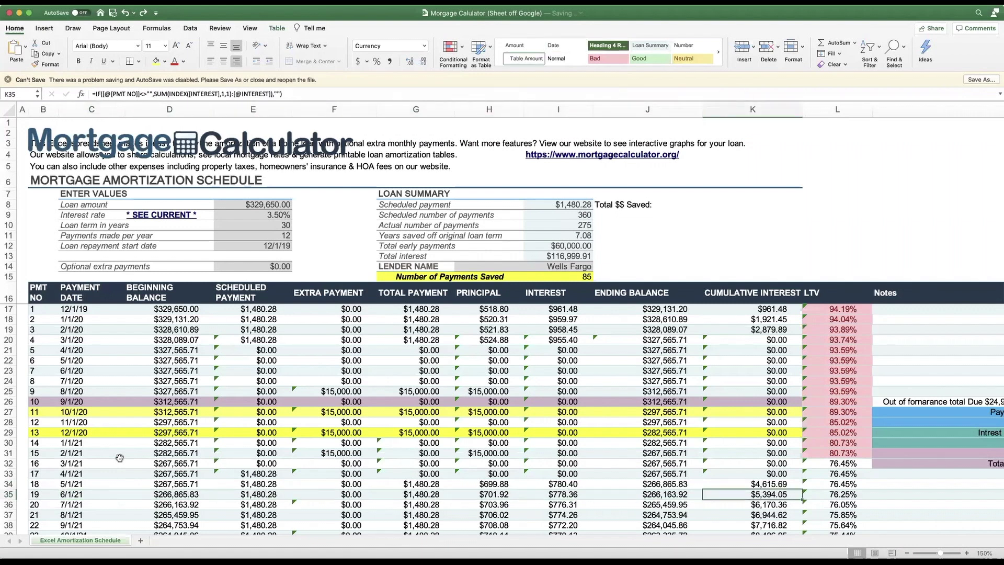
{"action": "key", "text": "Right"}
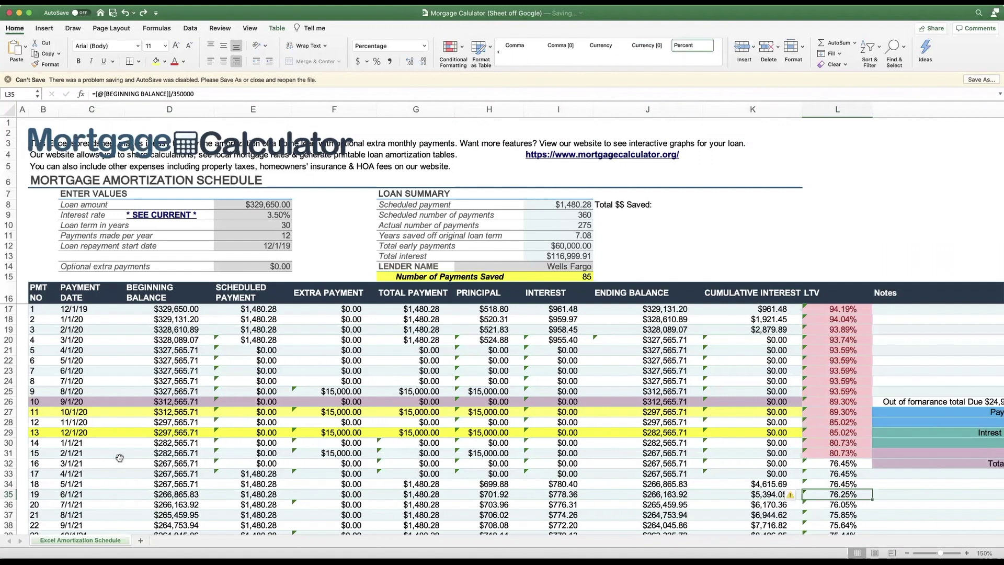
{"action": "key", "text": "Left"}
{"action": "key", "text": "Right"}
{"action": "key", "text": "Left"}
{"action": "key", "text": "Left"}
{"action": "key", "text": "Left"}
{"action": "key", "text": "Left"}
{"action": "key", "text": "Left"}
{"action": "key", "text": "Left"}
{"action": "key", "text": "Left"}
{"action": "key", "text": "Left"}
{"action": "key", "text": "Left"}
{"action": "key", "text": "Left"}
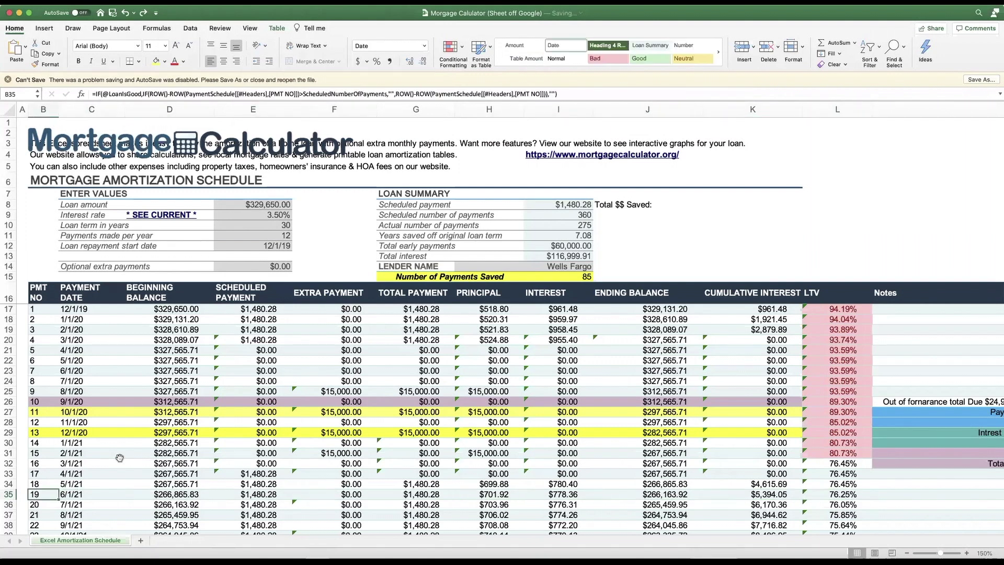
{"action": "key", "text": "Left"}
{"action": "key", "text": "Right"}
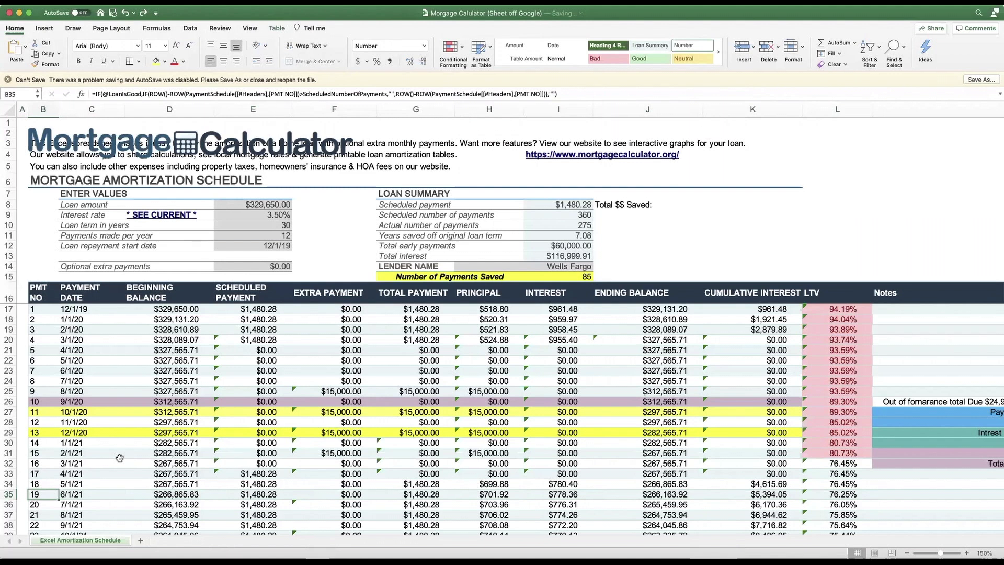
{"action": "key", "text": "Up"}
{"action": "key", "text": "Up"}
{"action": "key", "text": "Down"}
{"action": "key", "text": "Down"}
{"action": "key", "text": "Down"}
{"action": "key", "text": "Down"}
{"action": "key", "text": "Down"}
{"action": "key", "text": "Down"}
{"action": "key", "text": "Down"}
{"action": "key", "text": "Down"}
{"action": "key", "text": "Down"}
{"action": "key", "text": "Down"}
{"action": "key", "text": "Down"}
{"action": "key", "text": "Down"}
{"action": "key", "text": "Down"}
{"action": "key", "text": "Down"}
{"action": "key", "text": "Down"}
{"action": "key", "text": "Down"}
{"action": "key", "text": "Down"}
{"action": "key", "text": "Down"}
{"action": "key", "text": "Down"}
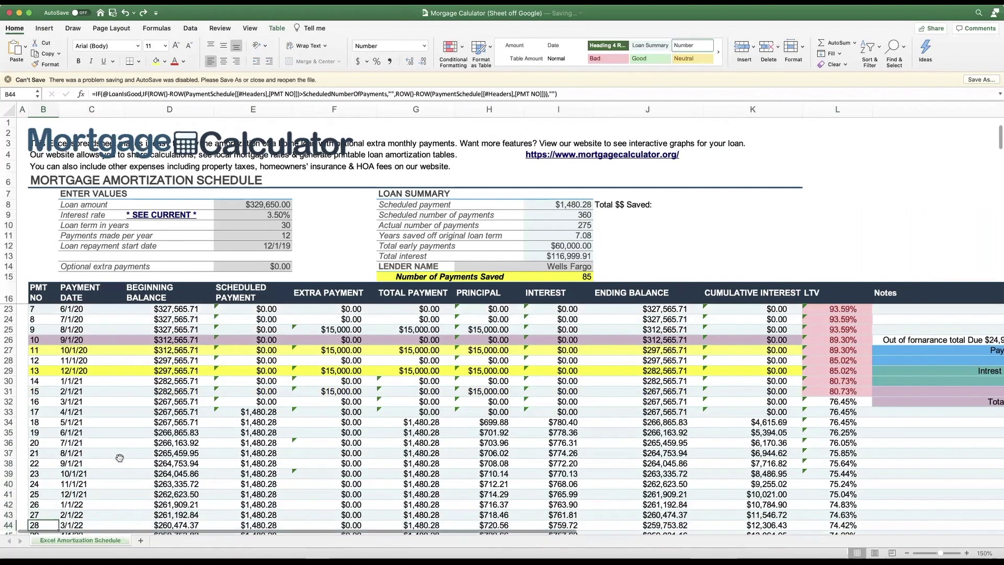
{"action": "key", "text": "Down"}
{"action": "key", "text": "Down"}
{"action": "key", "text": "Down"}
{"action": "key", "text": "Down"}
{"action": "key", "text": "Down"}
{"action": "key", "text": "Down"}
{"action": "key", "text": "Down"}
{"action": "key", "text": "Down"}
{"action": "key", "text": "Down"}
{"action": "key", "text": "Down"}
{"action": "key", "text": "Down"}
{"action": "key", "text": "Down"}
{"action": "key", "text": "Down"}
{"action": "key", "text": "Down"}
{"action": "key", "text": "Down"}
{"action": "key", "text": "Down"}
{"action": "key", "text": "Down"}
{"action": "key", "text": "Down"}
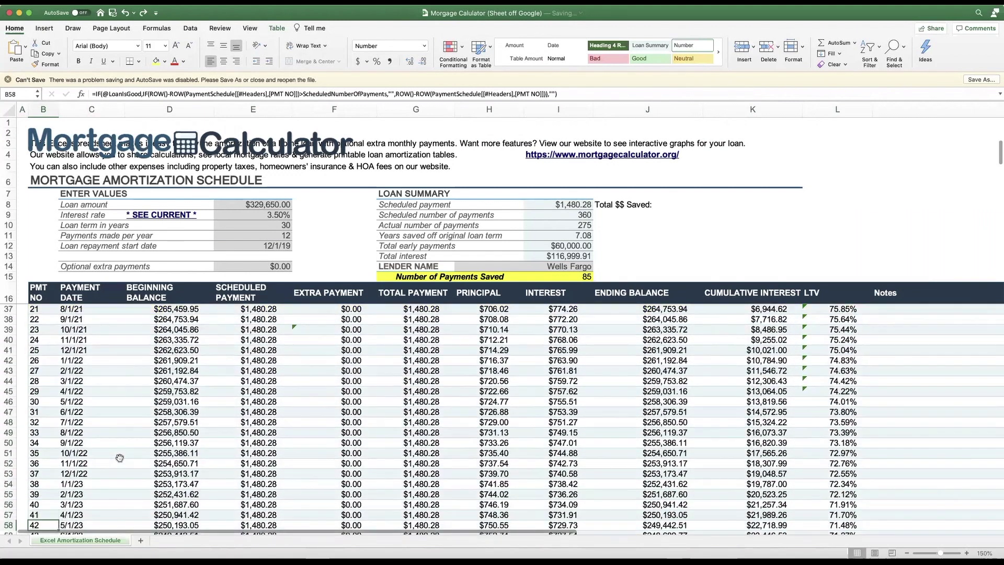
{"action": "key", "text": "Up"}
{"action": "key", "text": "Up"}
{"action": "key", "text": "Up"}
{"action": "key", "text": "Up"}
{"action": "key", "text": "Up"}
{"action": "key", "text": "Up"}
{"action": "key", "text": "Up"}
{"action": "key", "text": "Up"}
{"action": "key", "text": "Up"}
{"action": "key", "text": "Up"}
{"action": "key", "text": "Up"}
{"action": "key", "text": "Up"}
{"action": "key", "text": "Up"}
{"action": "key", "text": "Up"}
{"action": "key", "text": "Up"}
{"action": "key", "text": "Up"}
{"action": "key", "text": "Up"}
{"action": "key", "text": "Up"}
{"action": "key", "text": "Up"}
{"action": "key", "text": "Up"}
{"action": "key", "text": "Up"}
{"action": "key", "text": "Up"}
{"action": "key", "text": "Up"}
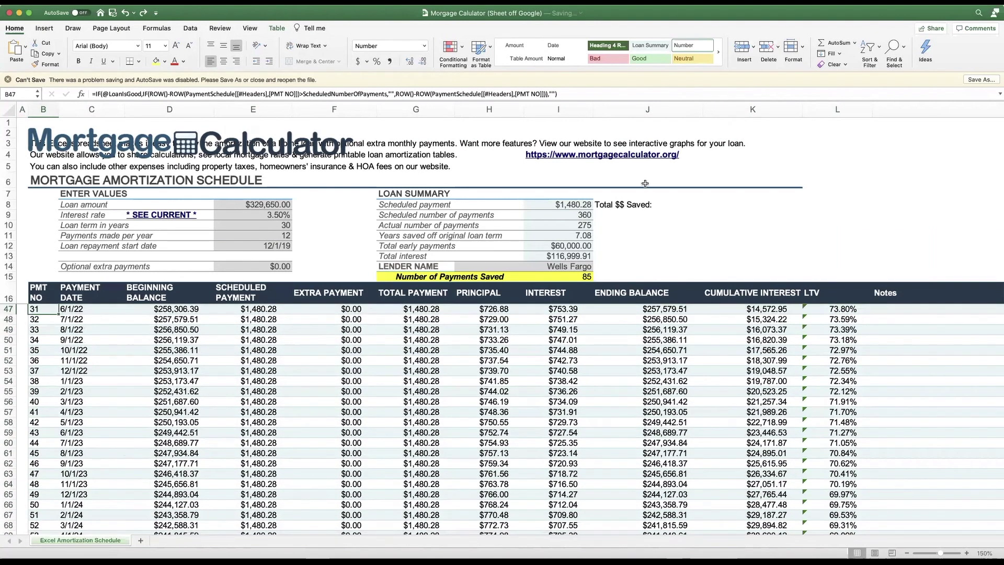
{"action": "left_click", "coordinate": [638, 155]}
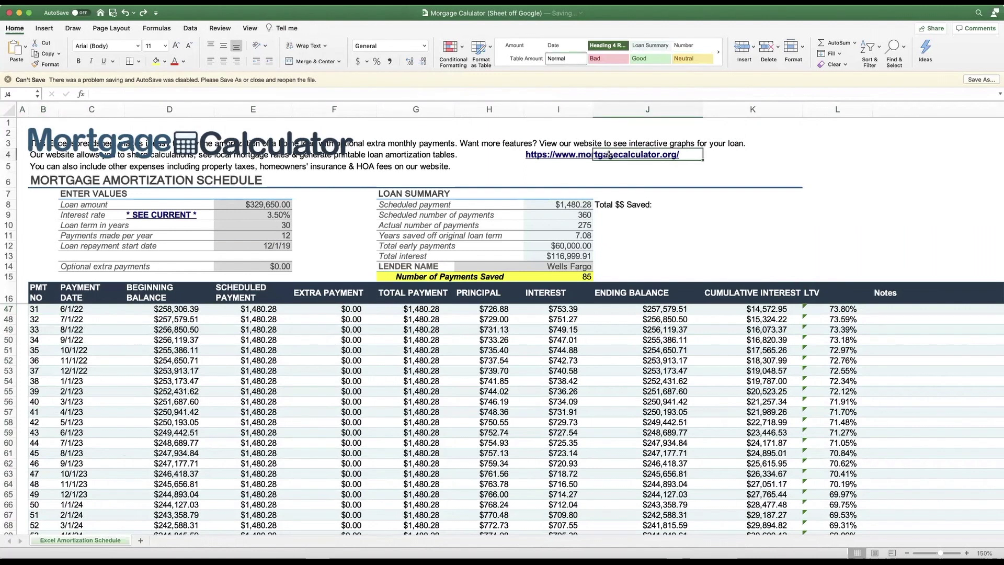
{"action": "left_click", "coordinate": [558, 158]}
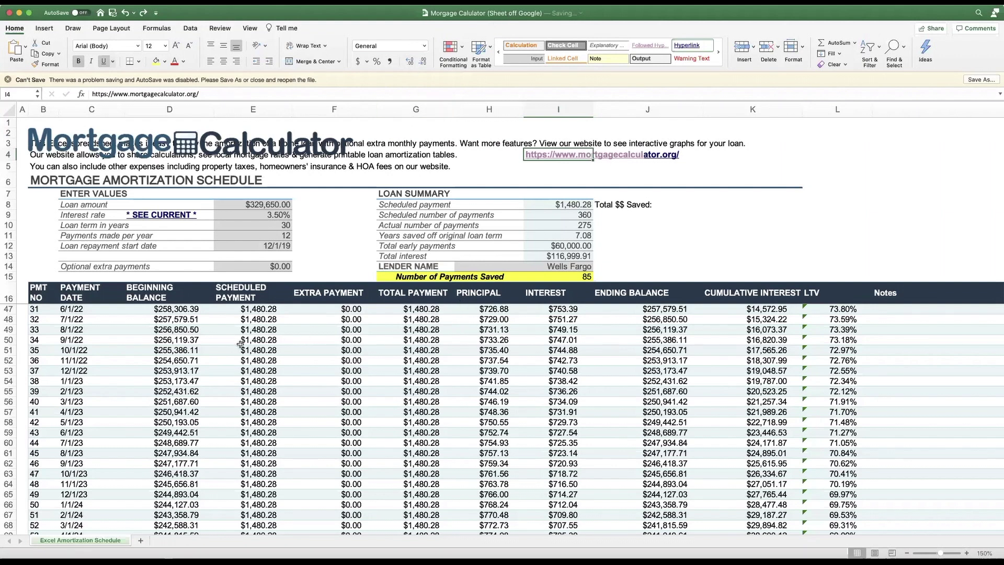
{"action": "left_click", "coordinate": [179, 369]}
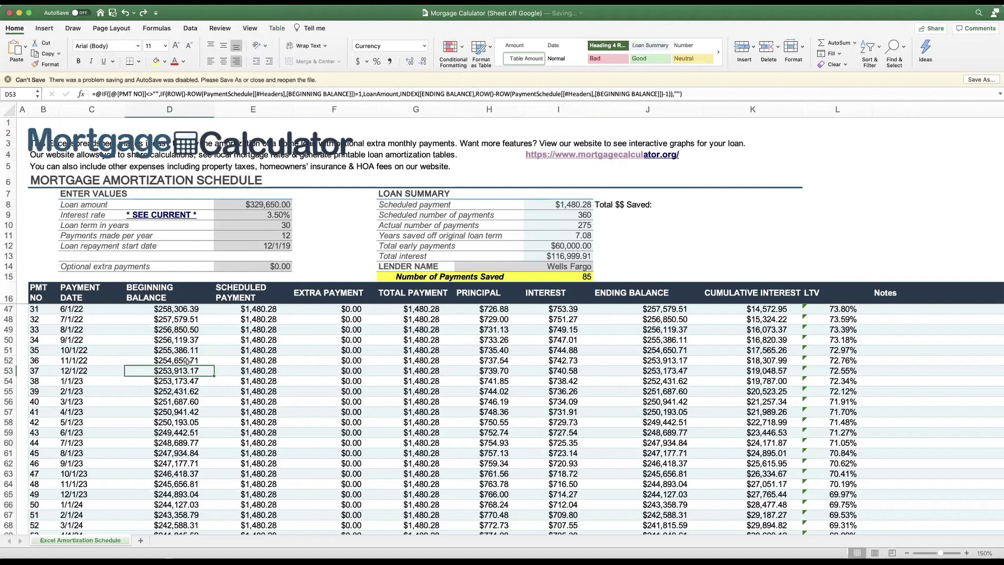
{"action": "scroll", "coordinate": [187, 362], "scroll_direction": "right", "scroll_amount": 2}
{"action": "left_click", "coordinate": [158, 358]}
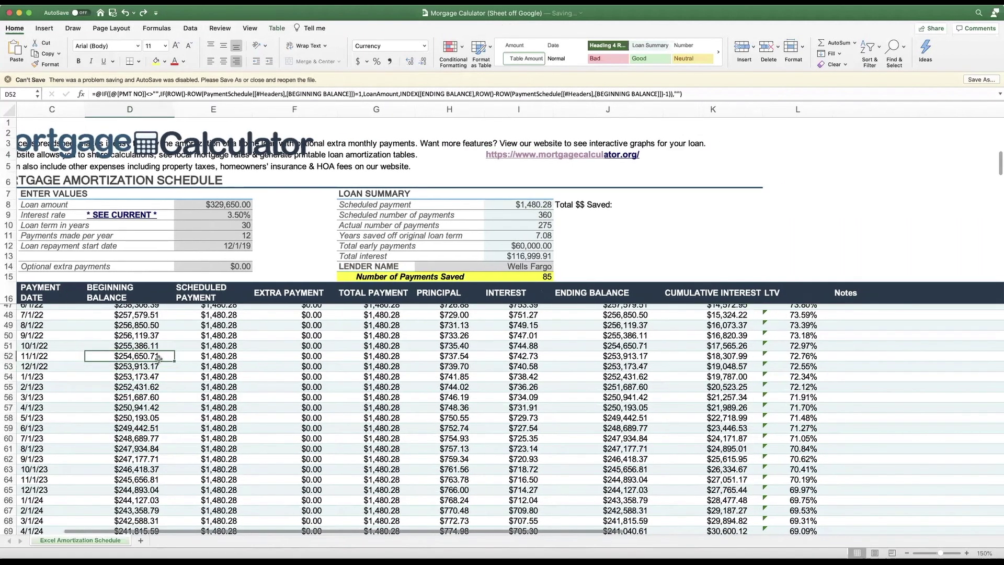
{"action": "key", "text": "Up"}
{"action": "key", "text": "Up"}
{"action": "key", "text": "Up"}
{"action": "key", "text": "Up"}
{"action": "key", "text": "Up"}
{"action": "key", "text": "Up"}
{"action": "key", "text": "Up"}
{"action": "key", "text": "Up"}
{"action": "key", "text": "Up"}
{"action": "key", "text": "Up"}
{"action": "key", "text": "Up"}
{"action": "key", "text": "Up"}
{"action": "key", "text": "Up"}
{"action": "key", "text": "Up"}
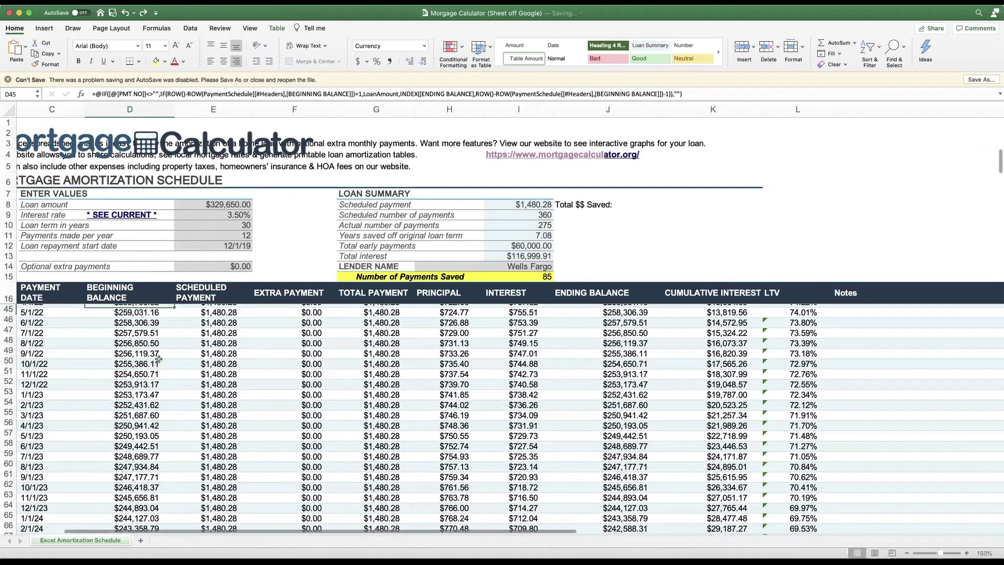
{"action": "key", "text": "Up"}
{"action": "key", "text": "Up"}
{"action": "key", "text": "Up"}
{"action": "key", "text": "Up"}
{"action": "key", "text": "Up"}
{"action": "key", "text": "Up"}
{"action": "key", "text": "Up"}
{"action": "key", "text": "Up"}
{"action": "key", "text": "Up"}
{"action": "key", "text": "Up"}
{"action": "key", "text": "Up"}
{"action": "key", "text": "Up"}
{"action": "key", "text": "Up"}
{"action": "key", "text": "Up"}
{"action": "key", "text": "Up"}
{"action": "key", "text": "Up"}
{"action": "key", "text": "Up"}
{"action": "key", "text": "Up"}
{"action": "key", "text": "Up"}
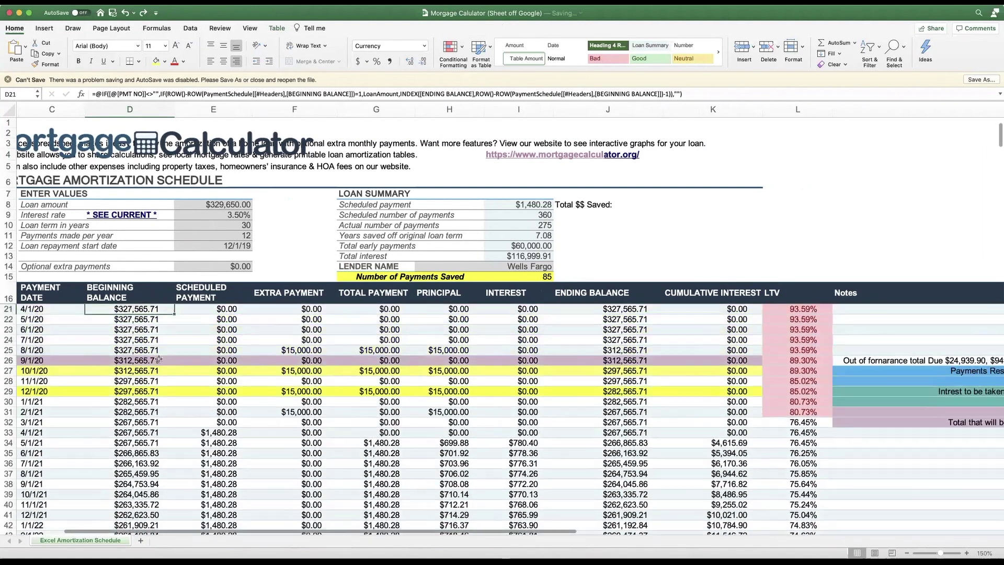
{"action": "key", "text": "Down"}
{"action": "key", "text": "Down"}
{"action": "key", "text": "Down"}
{"action": "key", "text": "Down"}
{"action": "key", "text": "Down"}
{"action": "key", "text": "Down"}
{"action": "key", "text": "Down"}
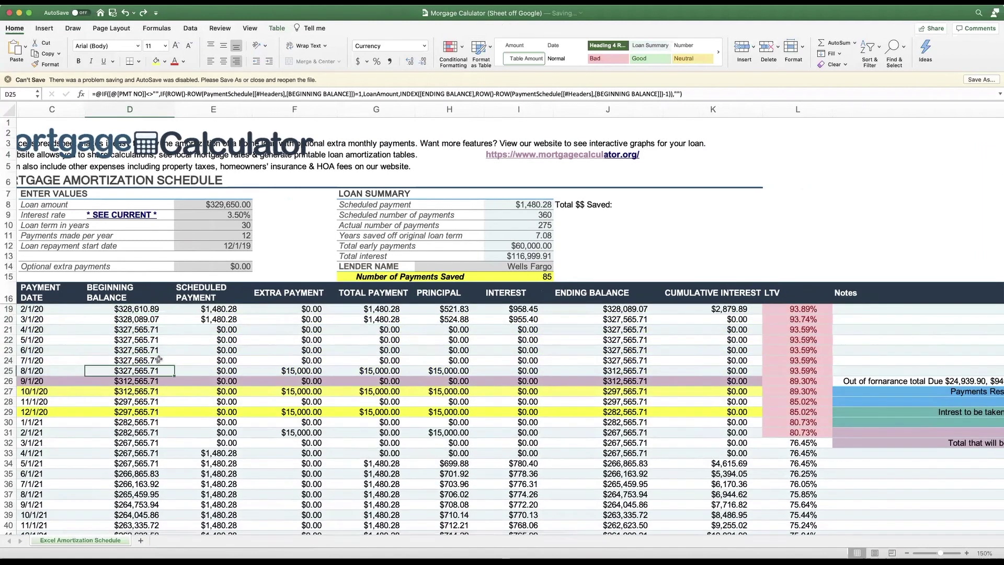
{"action": "key", "text": "Left"}
{"action": "key", "text": "Left"}
{"action": "key", "text": "Left"}
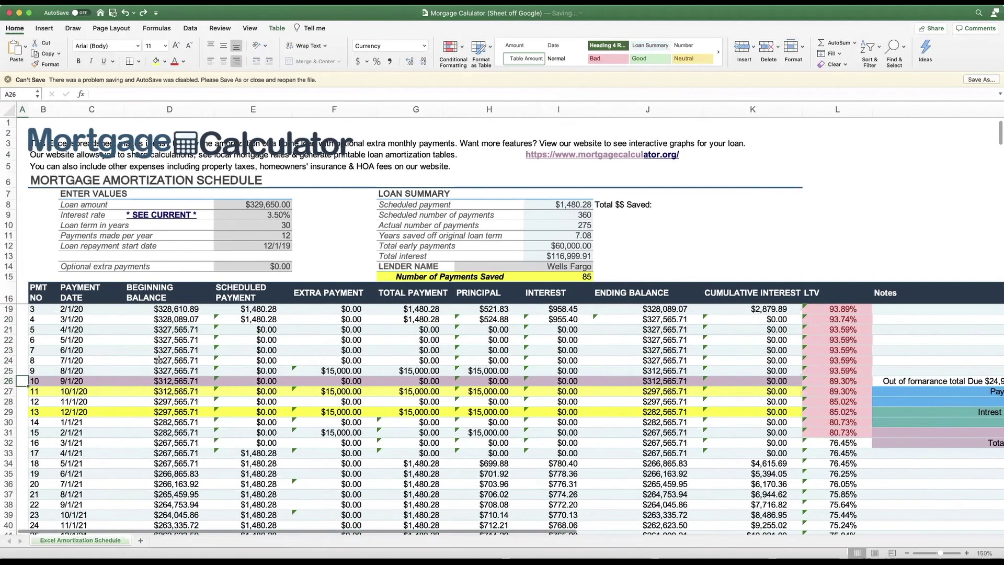
{"action": "key", "text": "Right"}
{"action": "key", "text": "Right"}
{"action": "key", "text": "Right"}
{"action": "key", "text": "Right"}
{"action": "key", "text": "Right"}
{"action": "key", "text": "Right"}
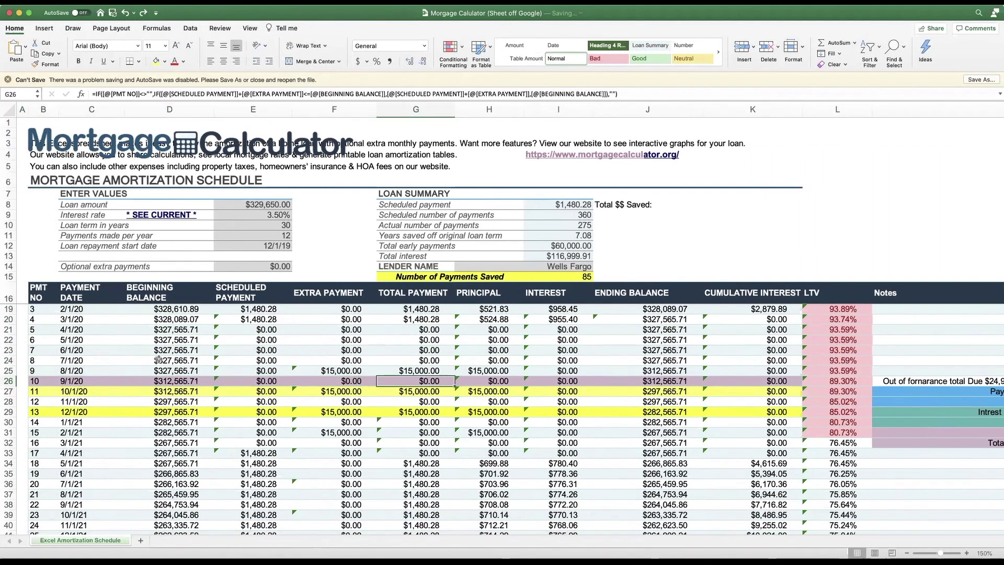
{"action": "key", "text": "Left"}
{"action": "key", "text": "Up"}
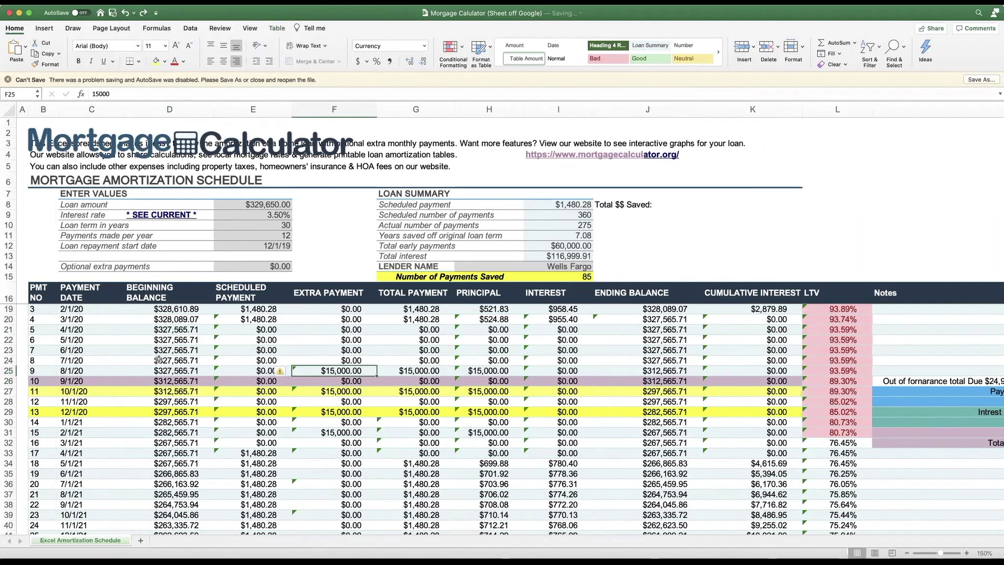
{"action": "key", "text": "Right"}
{"action": "key", "text": "Right"}
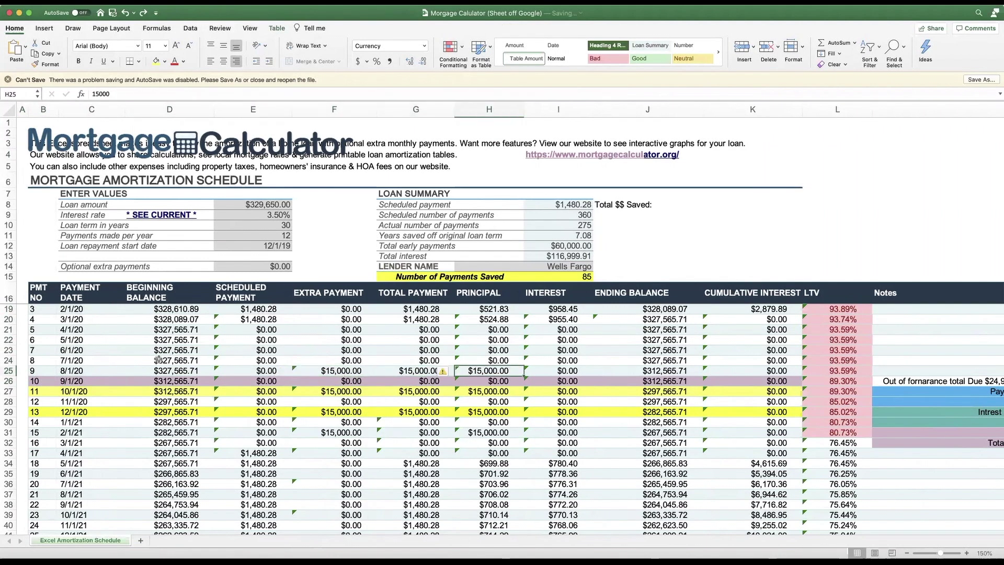
{"action": "key", "text": "Right"}
{"action": "key", "text": "Right"}
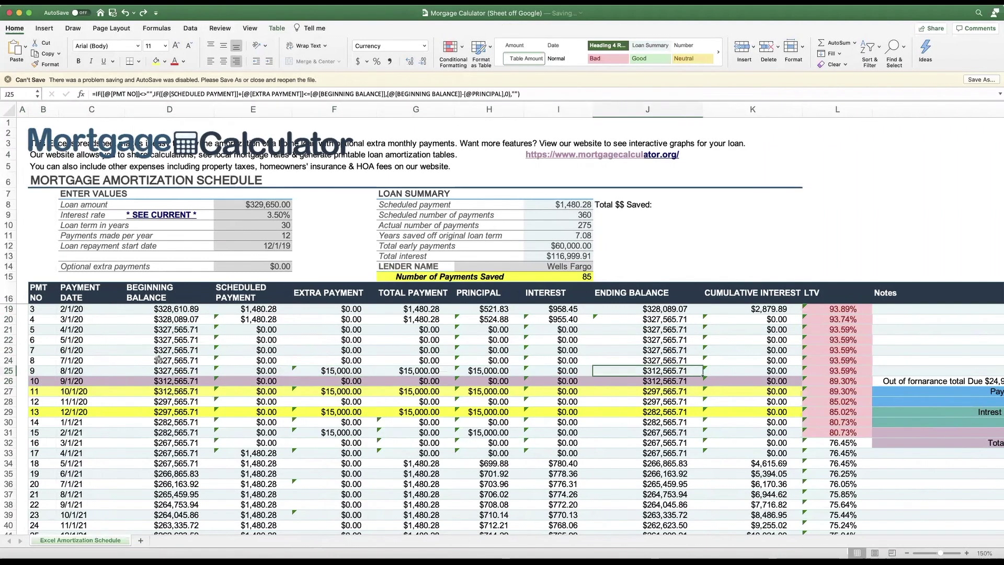
{"action": "key", "text": "Right"}
{"action": "key", "text": "Right"}
{"action": "key", "text": "Left"}
{"action": "key", "text": "Left"}
{"action": "key", "text": "Left"}
{"action": "key", "text": "Left"}
{"action": "key", "text": "Left"}
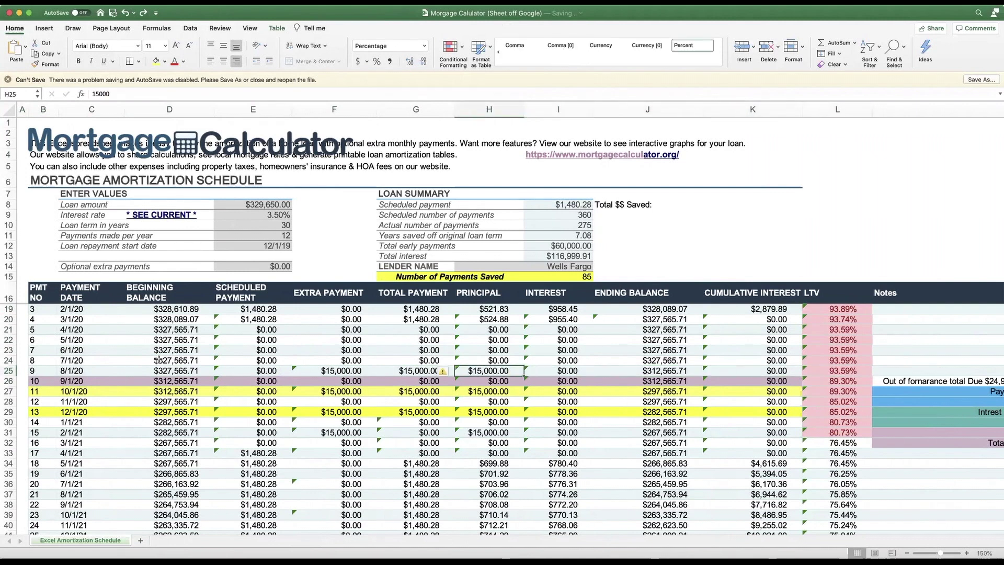
{"action": "key", "text": "Left"}
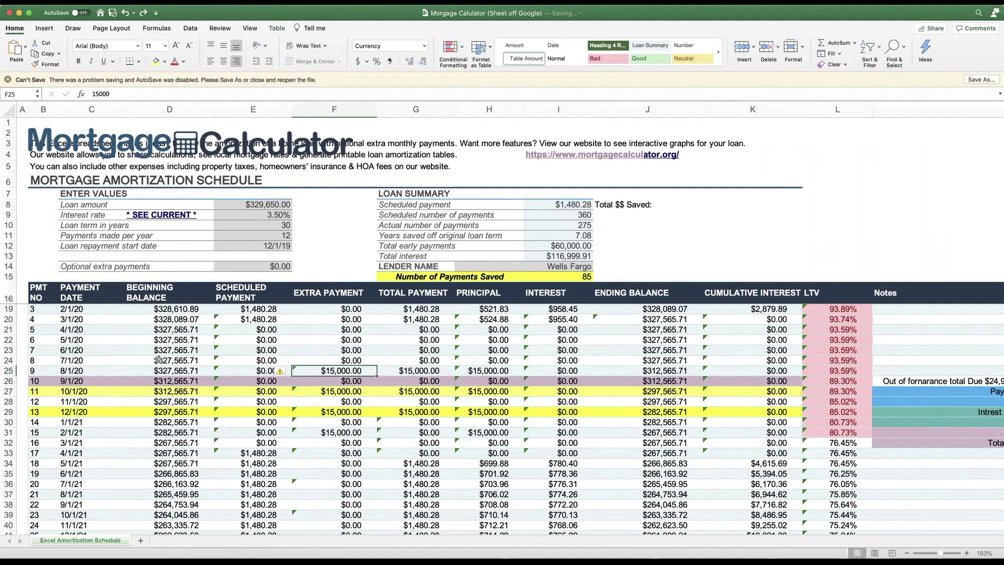
{"action": "key", "text": "Left"}
{"action": "key", "text": "Left"}
{"action": "key", "text": "Left"}
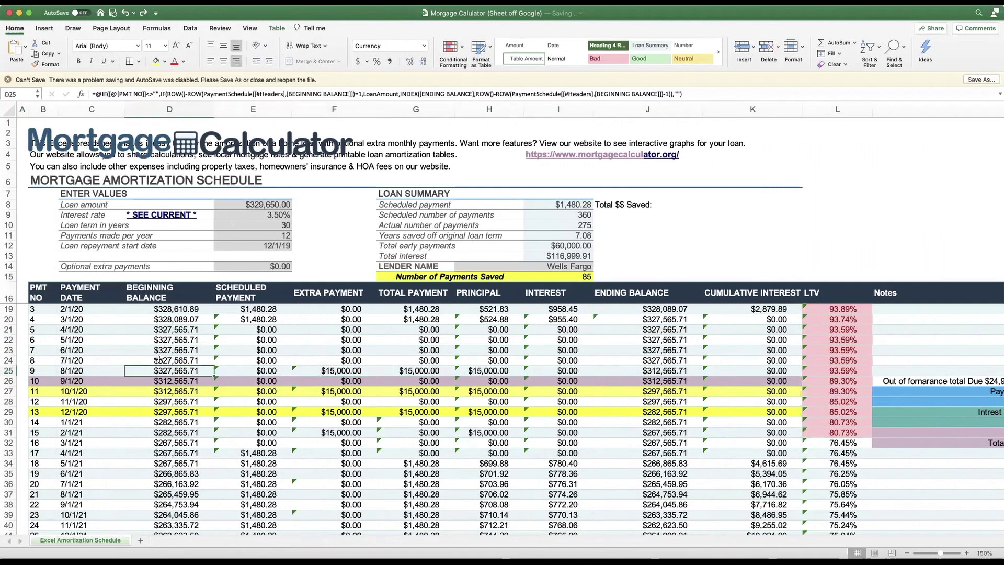
{"action": "key", "text": "Left"}
{"action": "key", "text": "Left"}
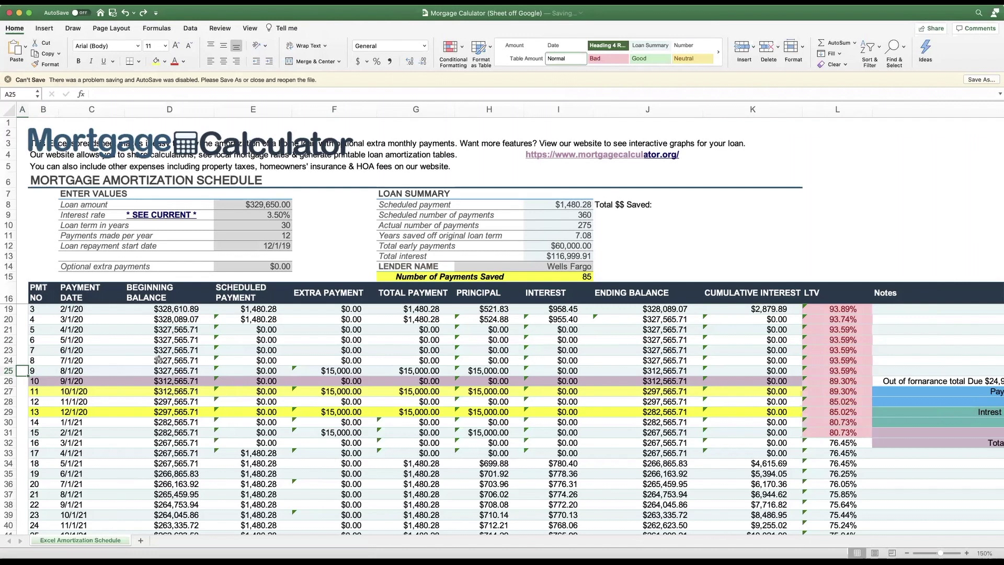
{"action": "key", "text": "Down"}
{"action": "key", "text": "Right"}
{"action": "key", "text": "Right"}
{"action": "key", "text": "Right"}
{"action": "key", "text": "Right"}
{"action": "key", "text": "Right"}
{"action": "key", "text": "Right"}
{"action": "key", "text": "Right"}
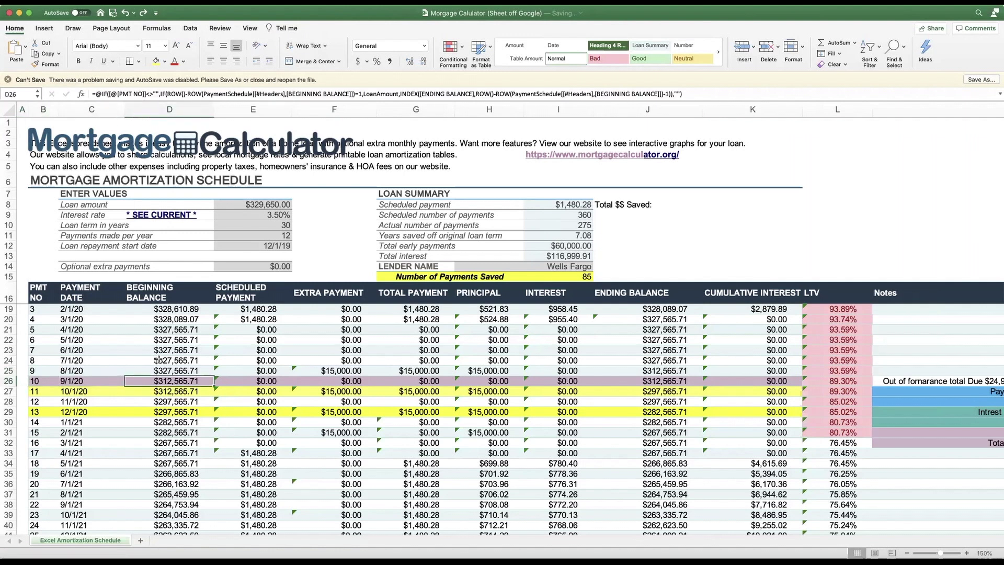
{"action": "key", "text": "Right"}
{"action": "key", "text": "Right"}
{"action": "key", "text": "Right"}
{"action": "key", "text": "Right"}
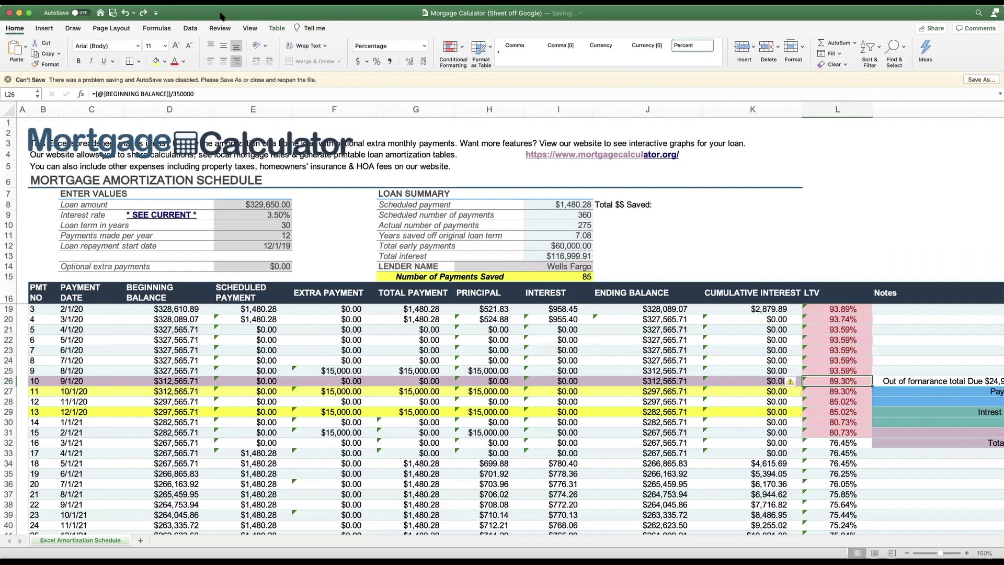
Try rewriting the L26 LTV formula with an M20 reference, then undo it
{"action": "key", "text": "BackSpace"}
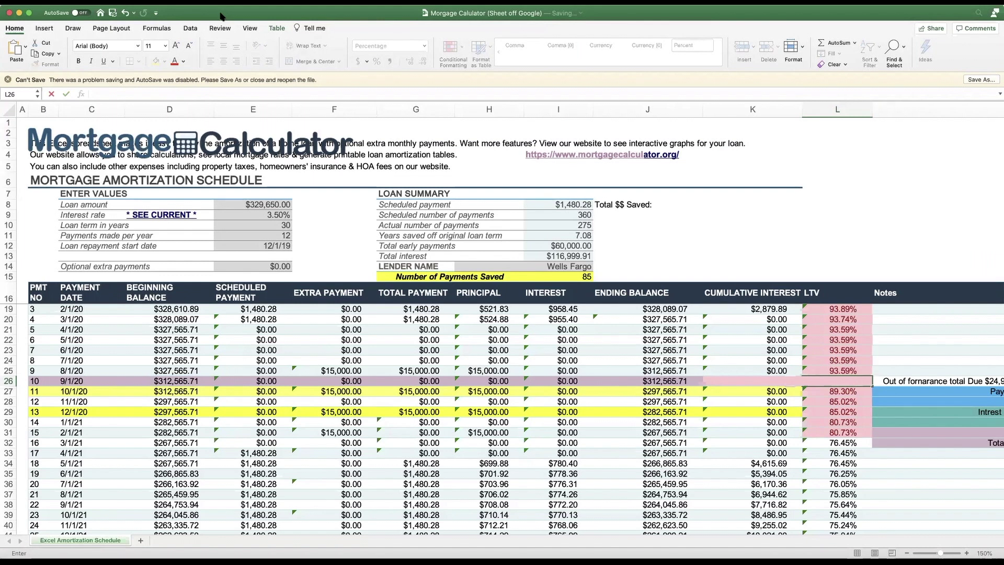
{"action": "type", "text": "=[@[BEGINNING BALANCE]]/350000"}
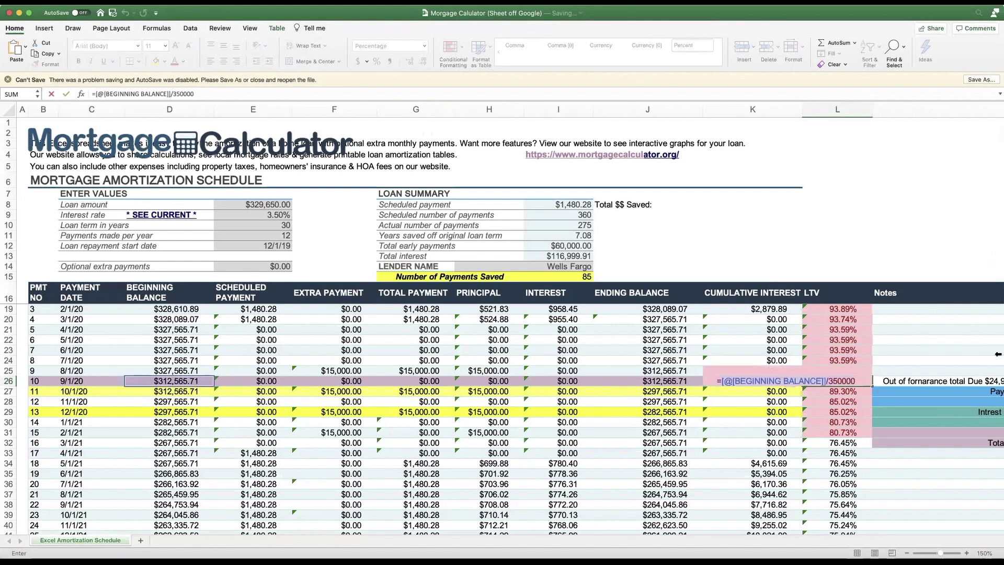
{"action": "left_click", "coordinate": [968, 349]}
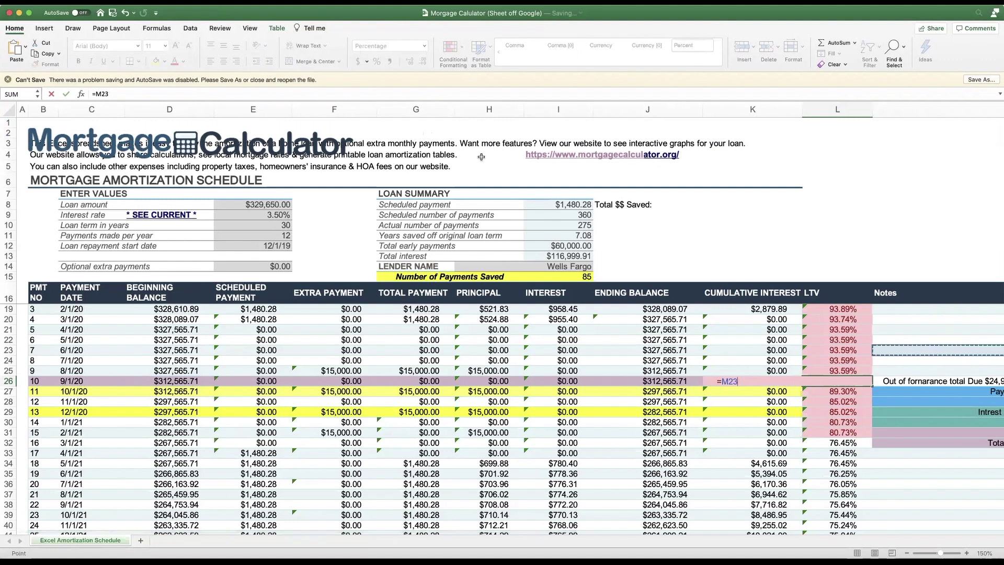
{"action": "left_click", "coordinate": [84, 5]}
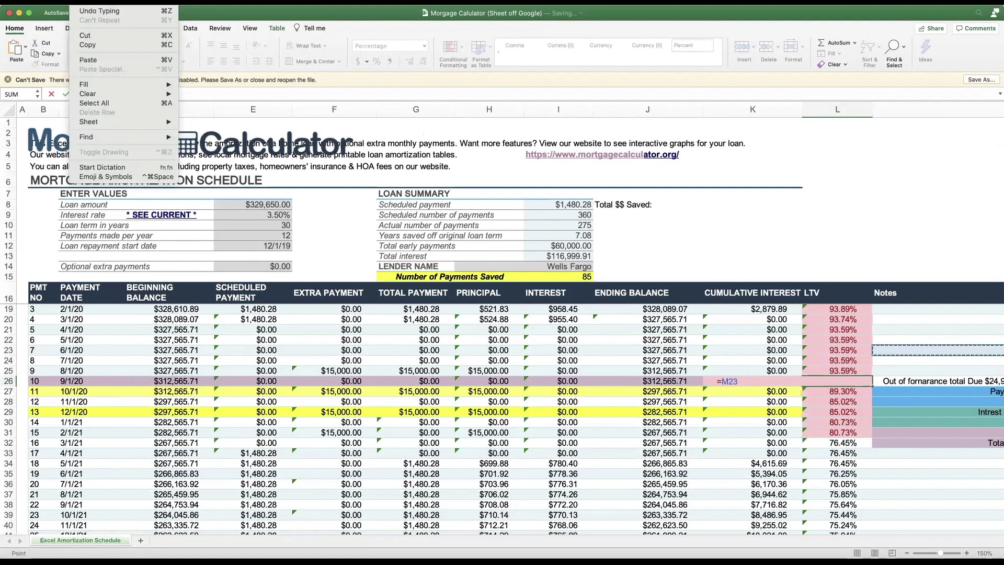
{"action": "left_click", "coordinate": [85, 11]}
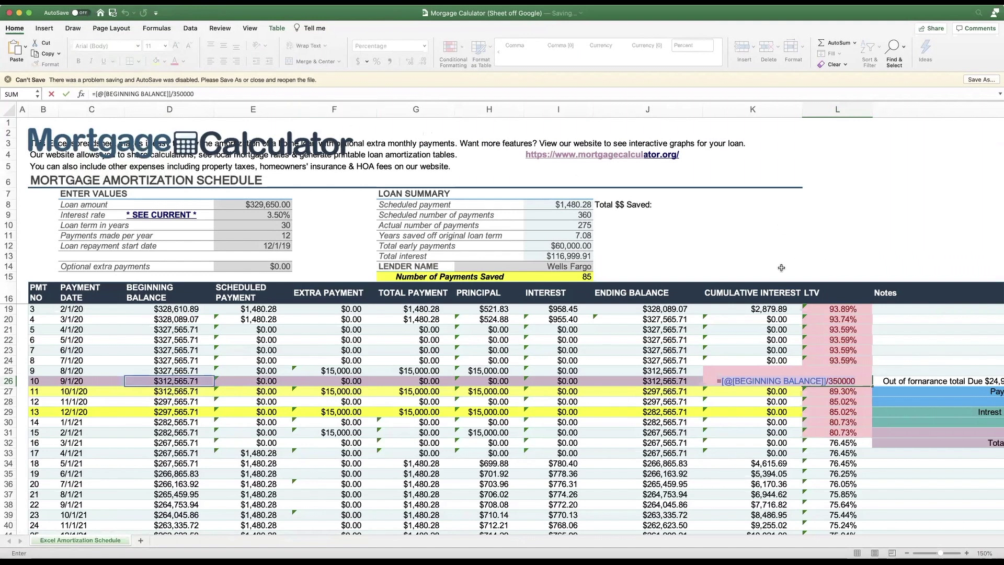
{"action": "left_click", "coordinate": [894, 319]}
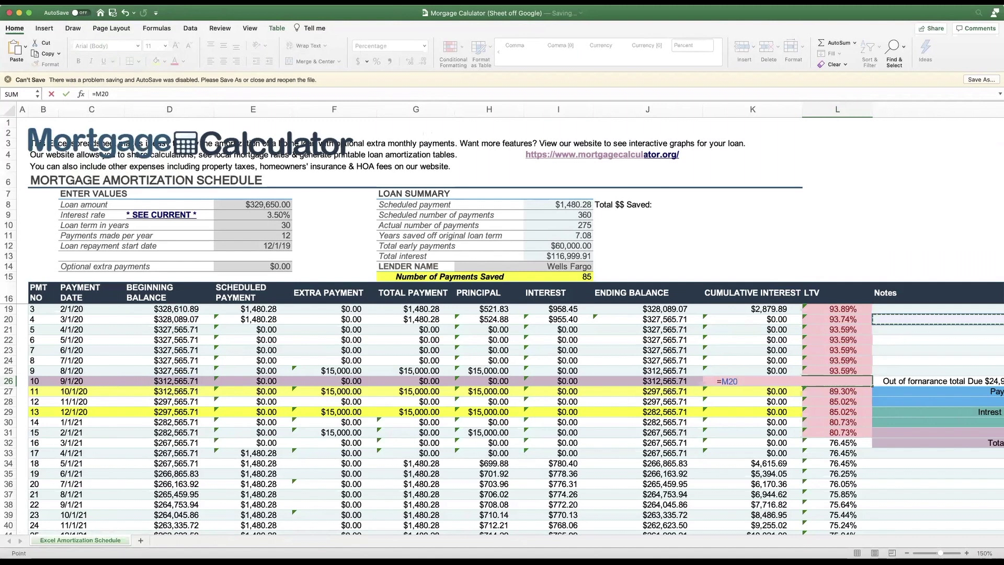
{"action": "left_click", "coordinate": [82, 1]}
{"action": "left_click", "coordinate": [81, 11]}
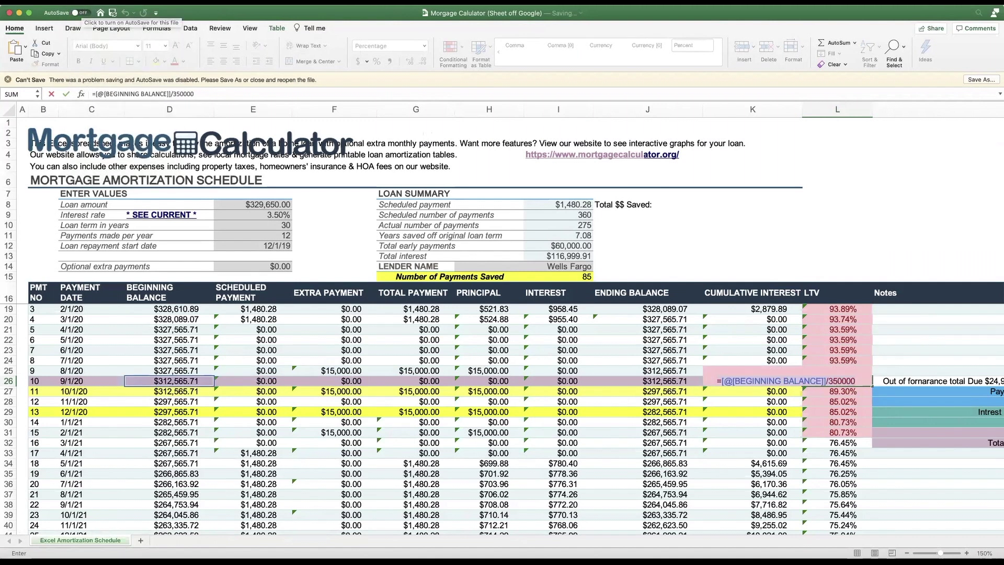
{"action": "left_click", "coordinate": [81, 1]}
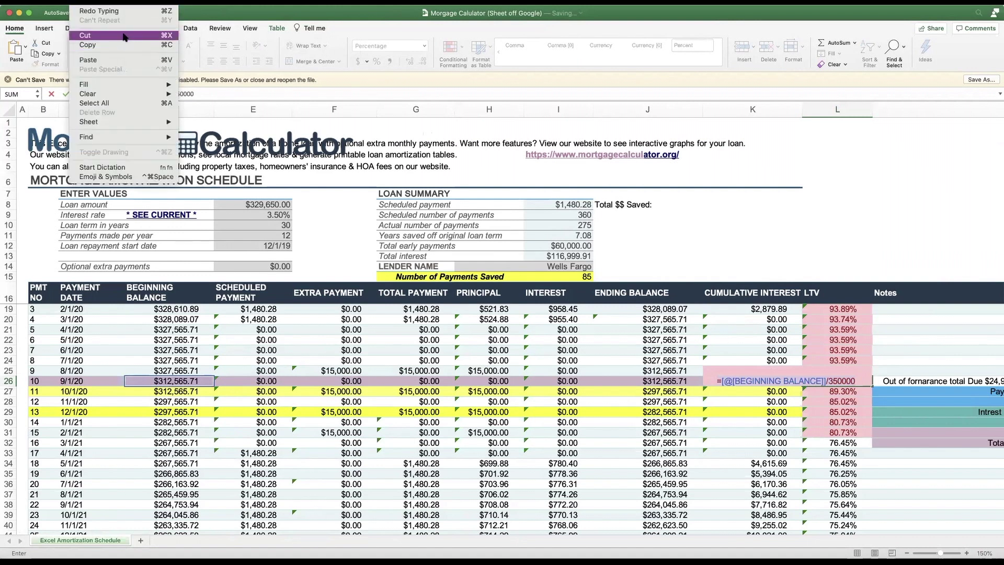
{"action": "left_click", "coordinate": [120, 11]}
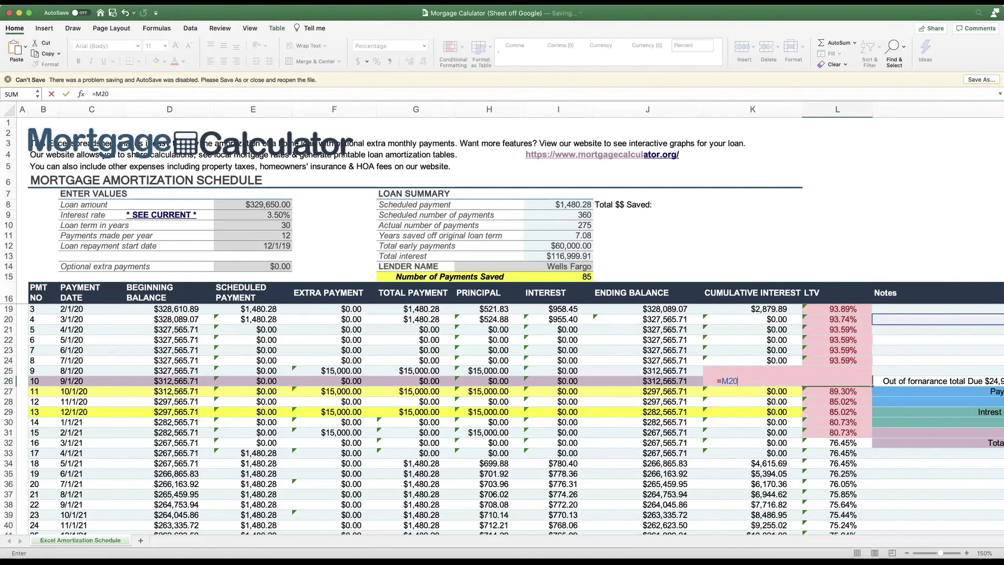
{"action": "left_click", "coordinate": [84, 1]}
{"action": "left_click", "coordinate": [85, 12]}
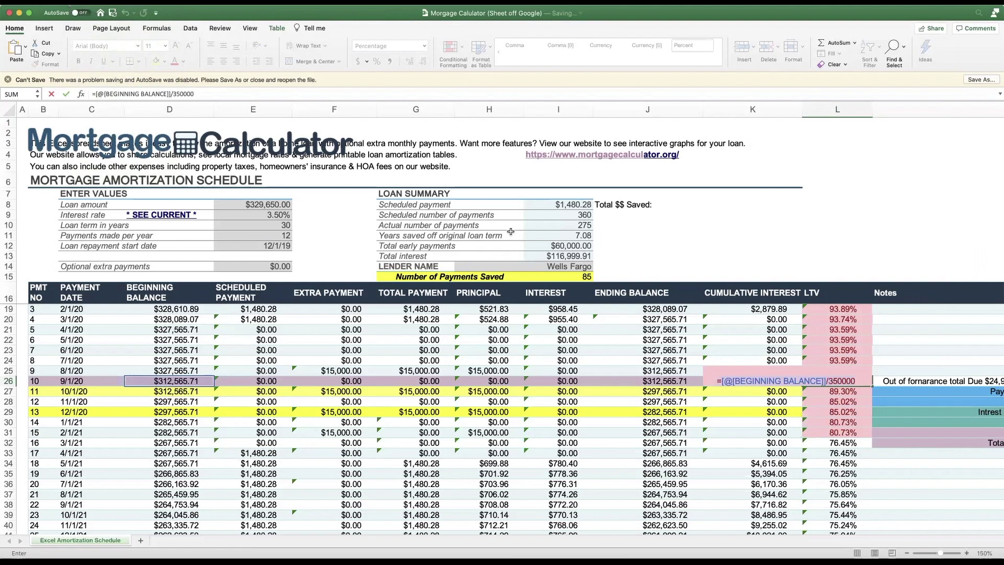
Try a K13 reference, undo it, and keep =[@[BEGINNING BALANCE]]/350000 showing 89.30%
{"action": "type", "text": "="}
{"action": "left_click", "coordinate": [709, 255]}
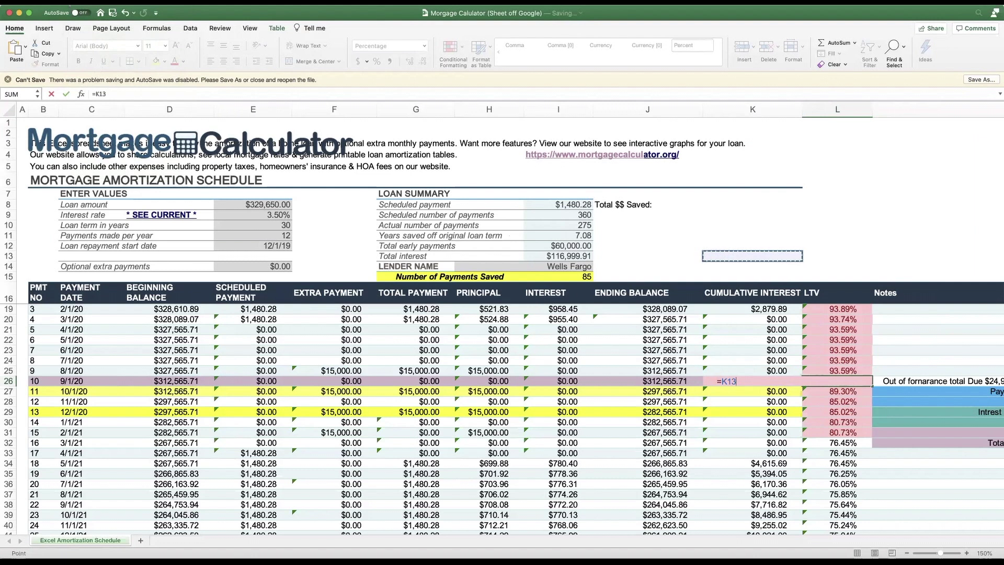
{"action": "key", "text": "super+z"}
{"action": "key", "text": "super+y"}
{"action": "key", "text": "super+z"}
{"action": "key", "text": "super+y"}
{"action": "key", "text": "super+z"}
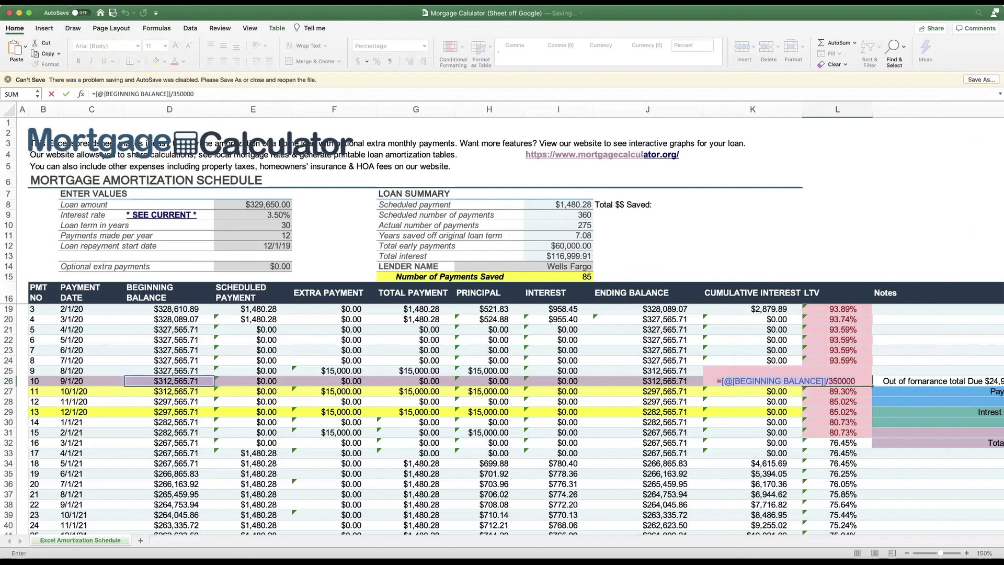
{"action": "key", "text": "super+y"}
{"action": "key", "text": "super+z"}
{"action": "key", "text": "super+y"}
{"action": "key", "text": "super+z"}
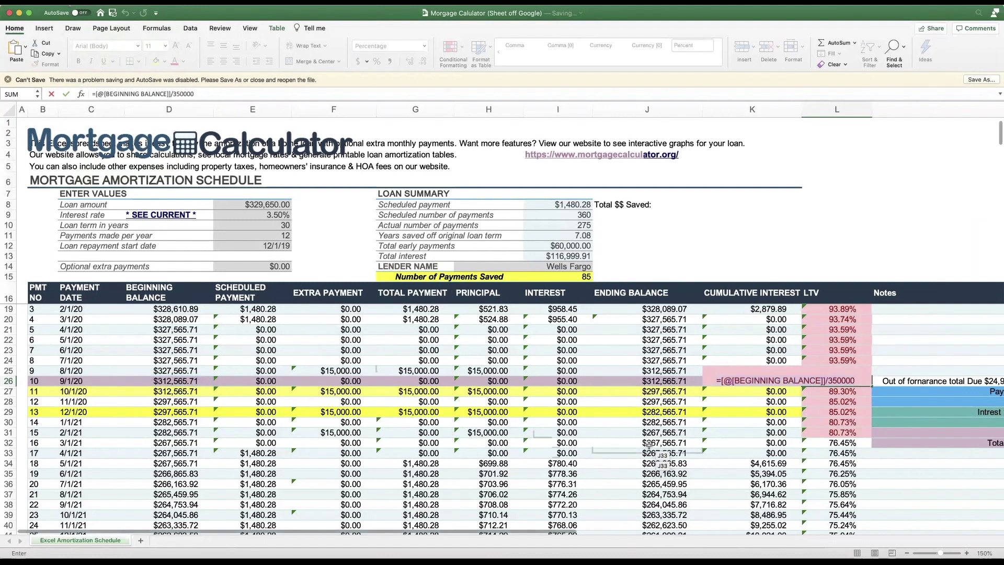
{"action": "key", "text": "Escape"}
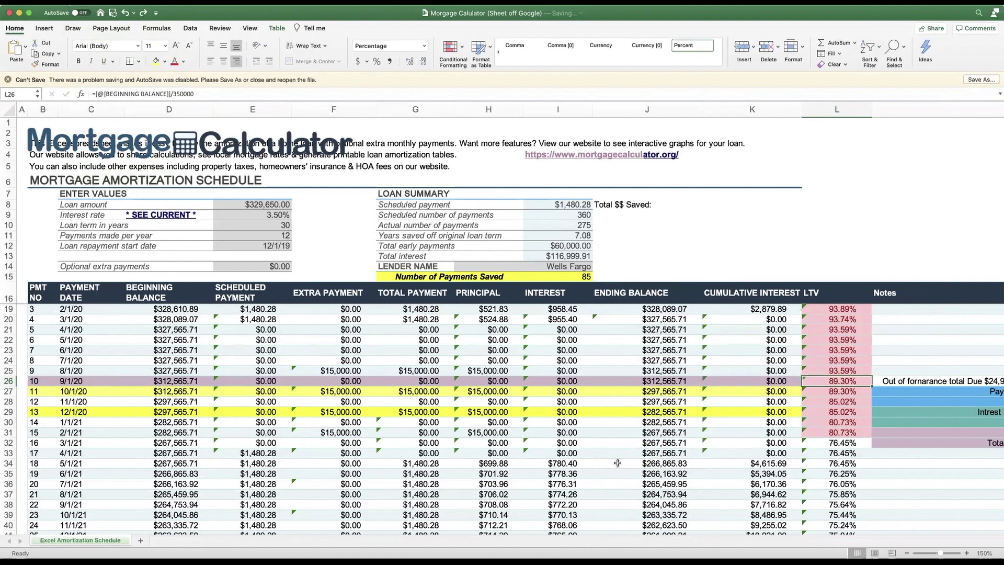
{"action": "key", "text": "ctrl+z"}
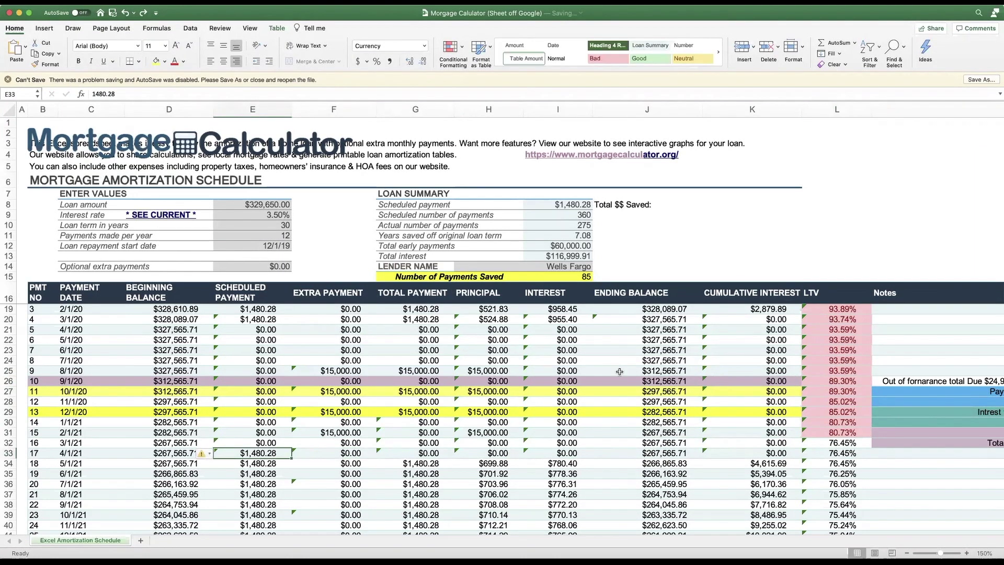
{"action": "key", "text": "Home"}
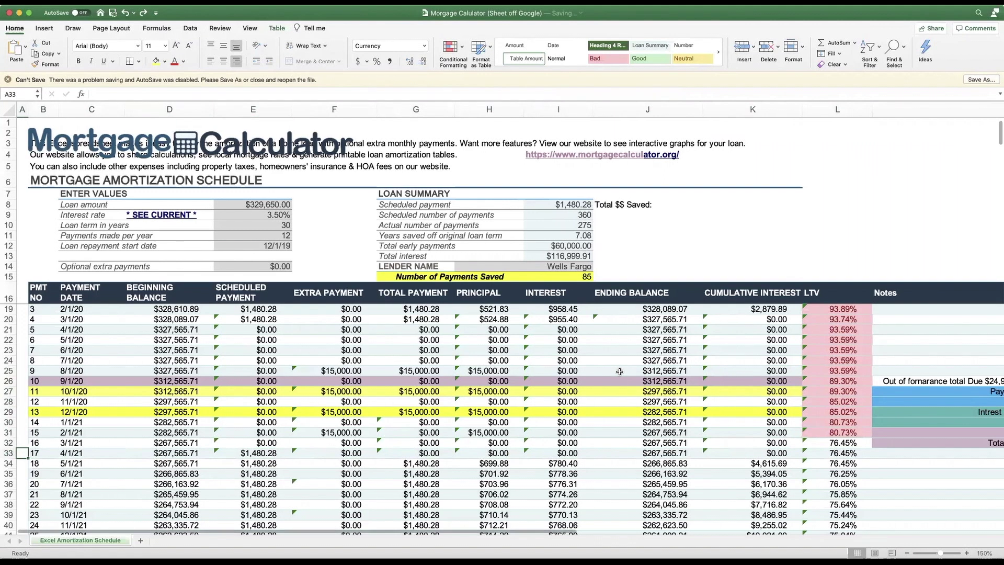
{"action": "key", "text": "Right"}
{"action": "key", "text": "Right"}
{"action": "key", "text": "Right"}
{"action": "key", "text": "Right"}
{"action": "key", "text": "Right"}
{"action": "key", "text": "Right"}
{"action": "key", "text": "Right"}
{"action": "key", "text": "Right"}
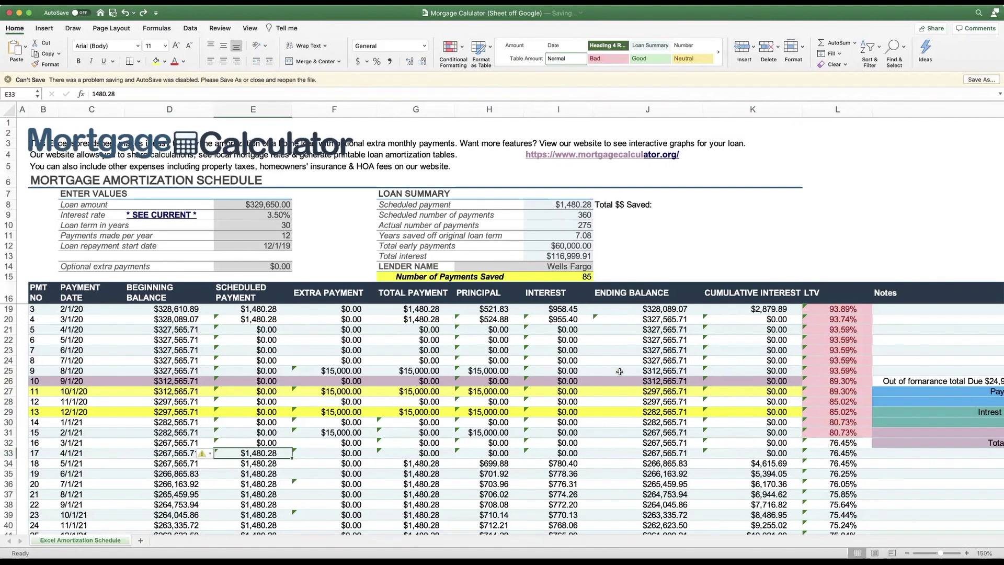
{"action": "key", "text": "Right"}
{"action": "key", "text": "Right"}
{"action": "key", "text": "Right"}
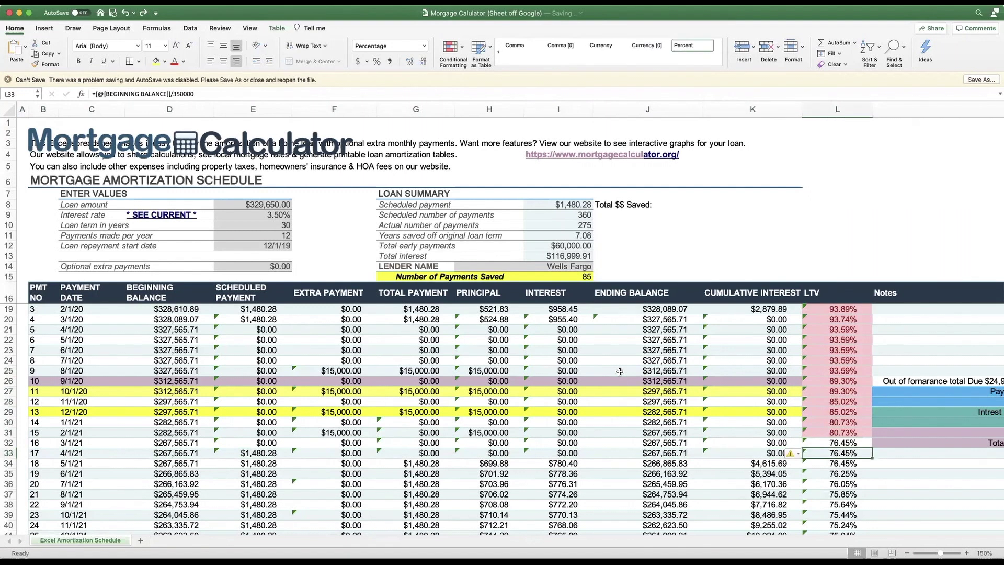
{"action": "key", "text": "Right"}
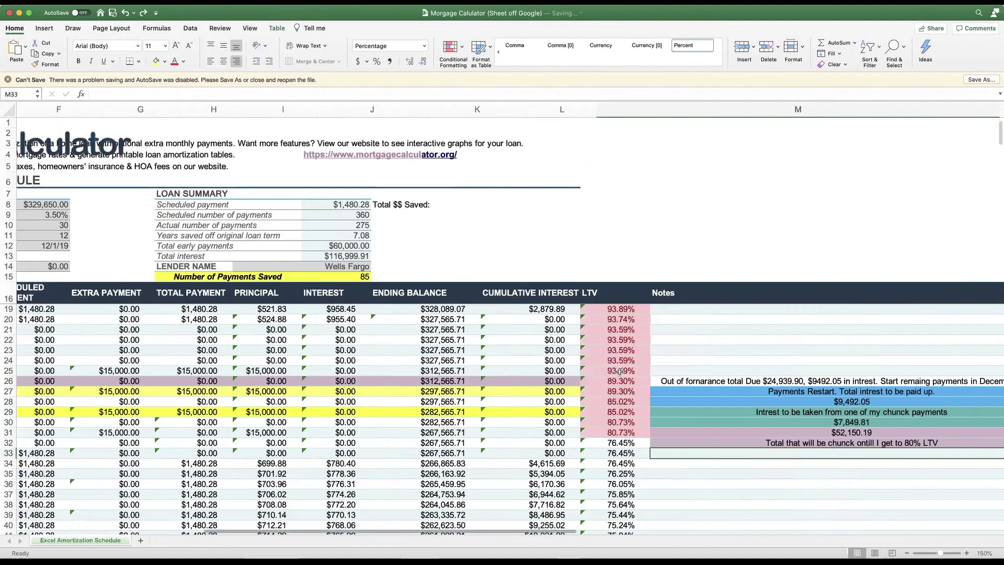
{"action": "key", "text": "Left"}
{"action": "key", "text": "Left"}
{"action": "key", "text": "Left"}
{"action": "key", "text": "Left"}
{"action": "key", "text": "Left"}
{"action": "key", "text": "Left"}
{"action": "key", "text": "Left"}
{"action": "key", "text": "Left"}
{"action": "key", "text": "Left"}
{"action": "key", "text": "Left"}
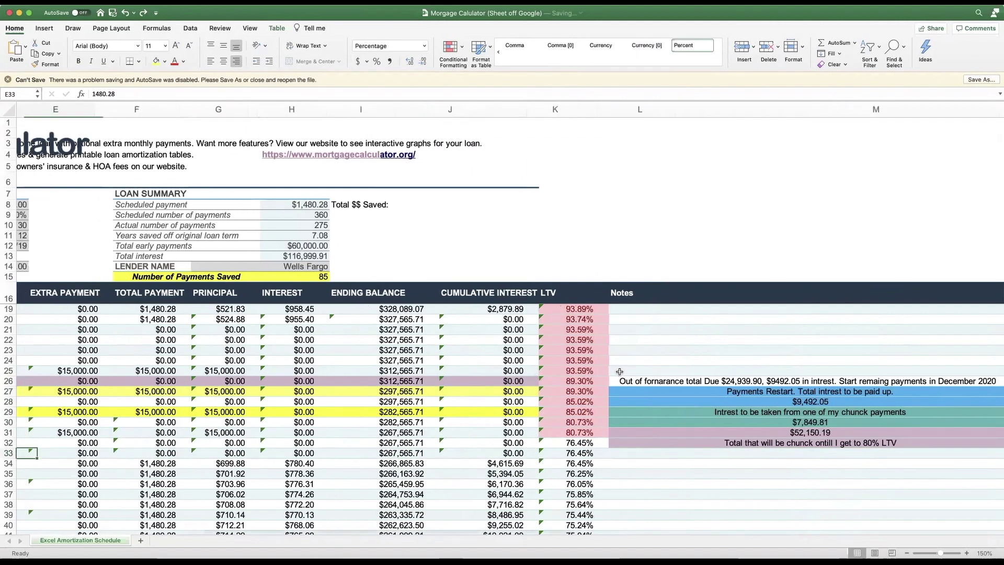
{"action": "key", "text": "Left"}
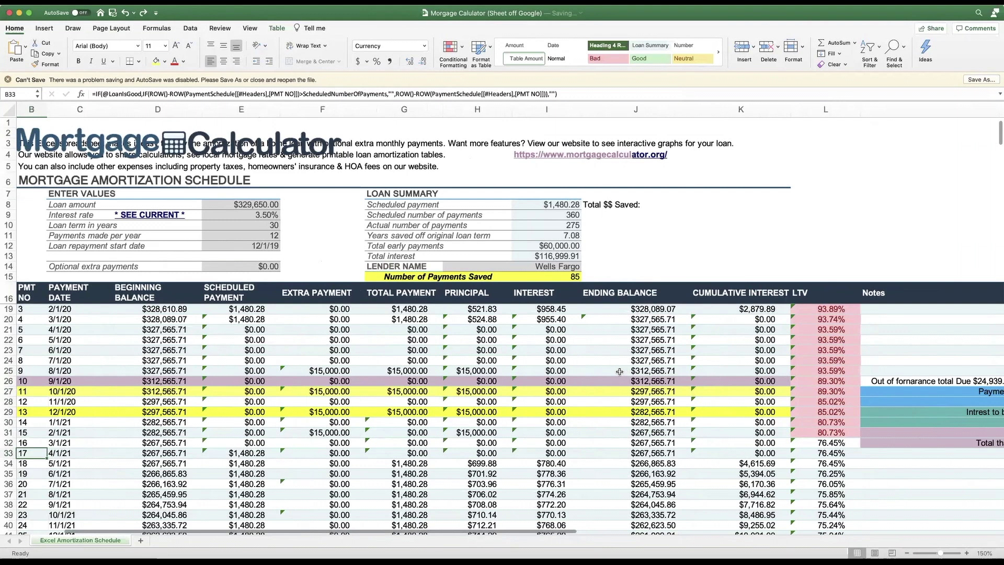
{"action": "key", "text": "Right"}
{"action": "key", "text": "Right"}
{"action": "key", "text": "Right"}
{"action": "key", "text": "Right"}
{"action": "key", "text": "Right"}
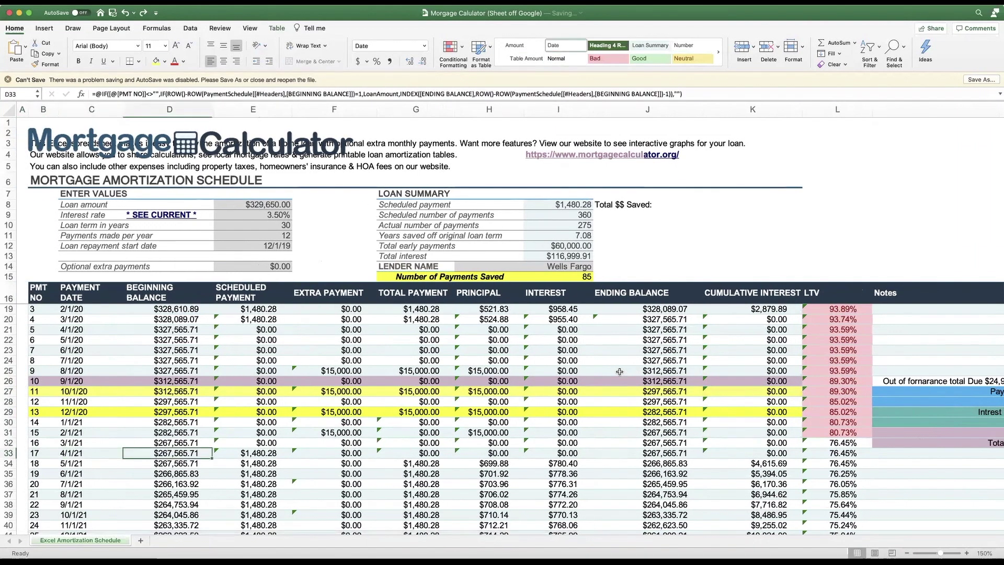
{"action": "key", "text": "Right"}
{"action": "key", "text": "Right"}
{"action": "key", "text": "Right"}
{"action": "key", "text": "Right"}
{"action": "key", "text": "Right"}
{"action": "key", "text": "Right"}
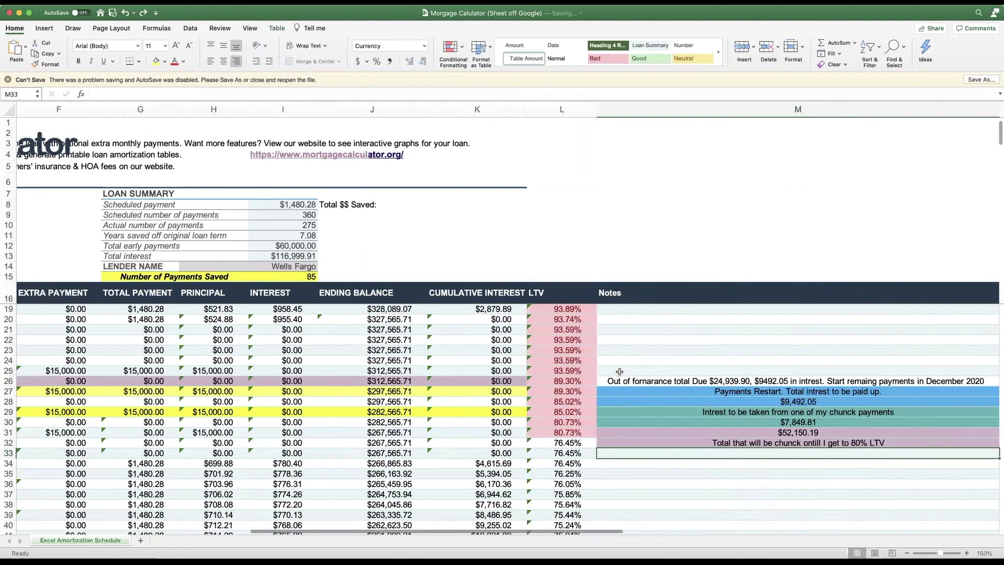
{"action": "key", "text": "Left"}
{"action": "key", "text": "Left"}
{"action": "key", "text": "Left"}
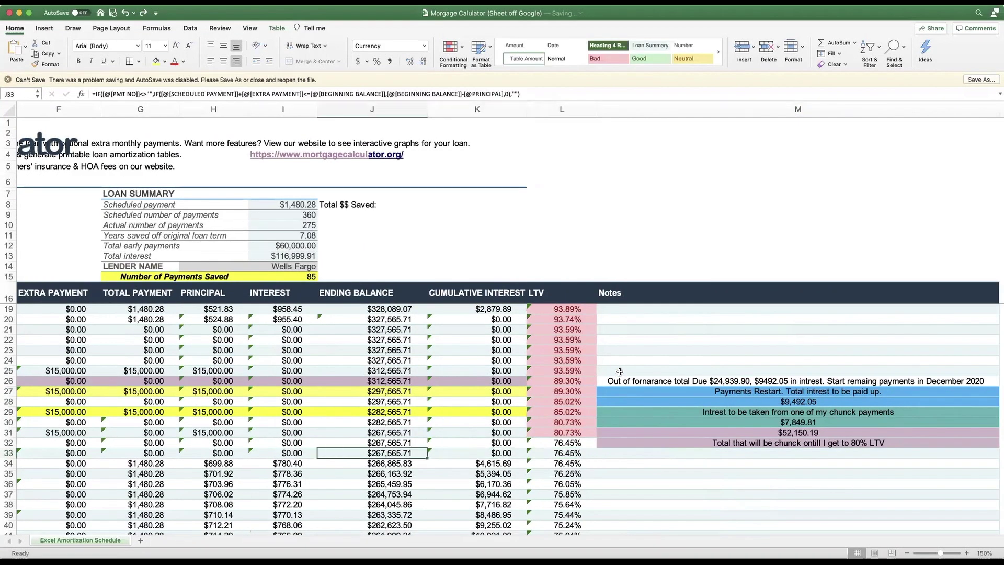
{"action": "key", "text": "Left"}
{"action": "key", "text": "Left"}
{"action": "key", "text": "Left"}
{"action": "key", "text": "Left"}
{"action": "key", "text": "Left"}
{"action": "key", "text": "Left"}
{"action": "key", "text": "Left"}
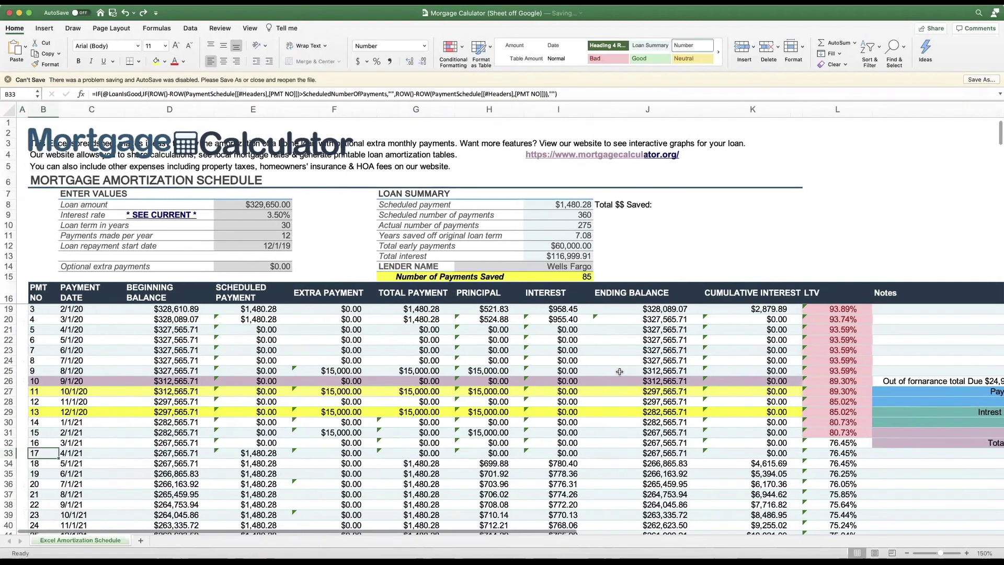
{"action": "key", "text": "Right"}
{"action": "key", "text": "Right"}
{"action": "key", "text": "Right"}
{"action": "key", "text": "Right"}
{"action": "key", "text": "Right"}
{"action": "key", "text": "Right"}
{"action": "key", "text": "Right"}
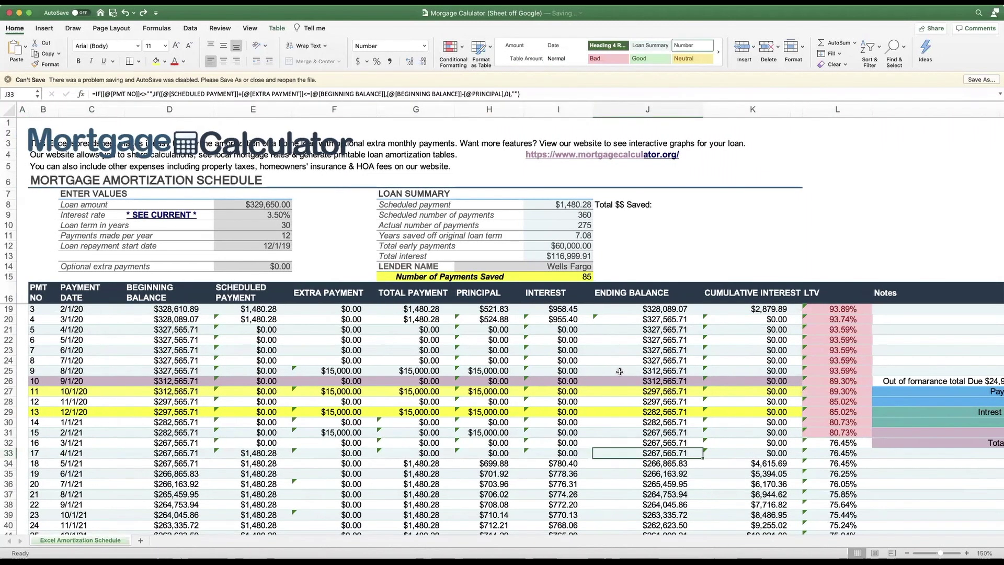
{"action": "key", "text": "Right"}
{"action": "key", "text": "Right"}
{"action": "key", "text": "Right"}
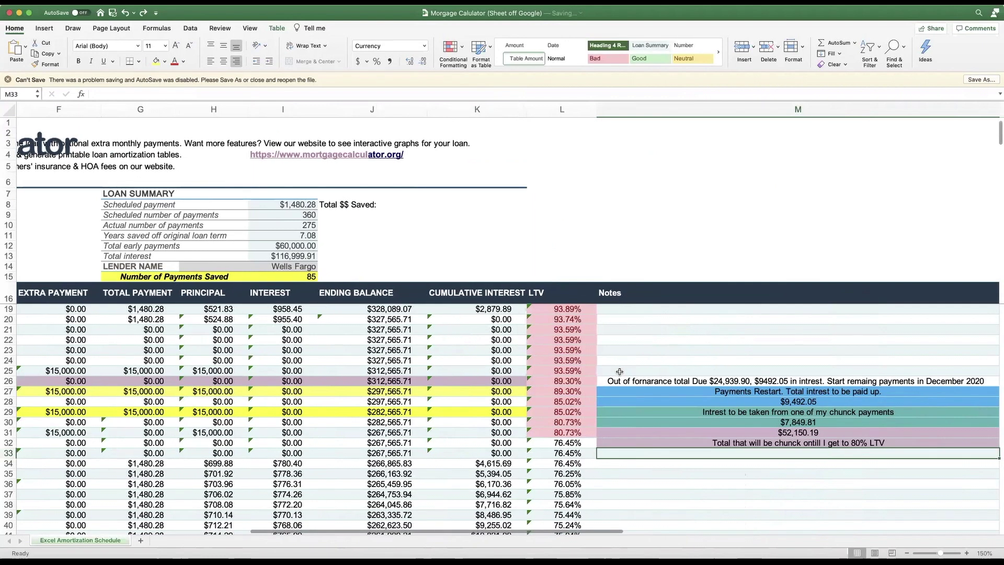
{"action": "key", "text": "Left"}
{"action": "key", "text": "Left"}
{"action": "key", "text": "Left"}
{"action": "key", "text": "Left"}
{"action": "key", "text": "Left"}
{"action": "key", "text": "Left"}
{"action": "key", "text": "Left"}
{"action": "key", "text": "Left"}
{"action": "key", "text": "Left"}
{"action": "key", "text": "Left"}
{"action": "key", "text": "Left"}
{"action": "key", "text": "Left"}
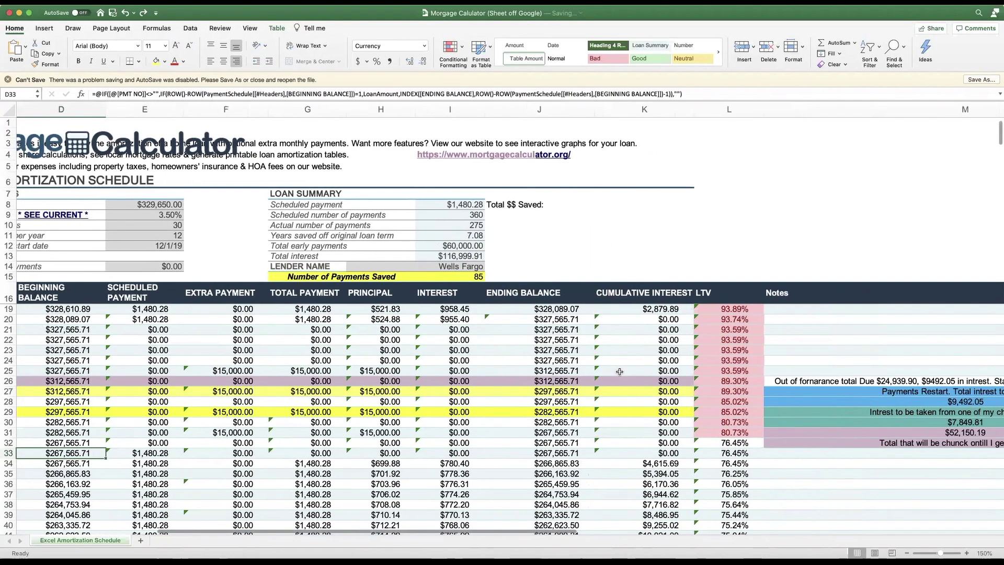
{"action": "key", "text": "Right"}
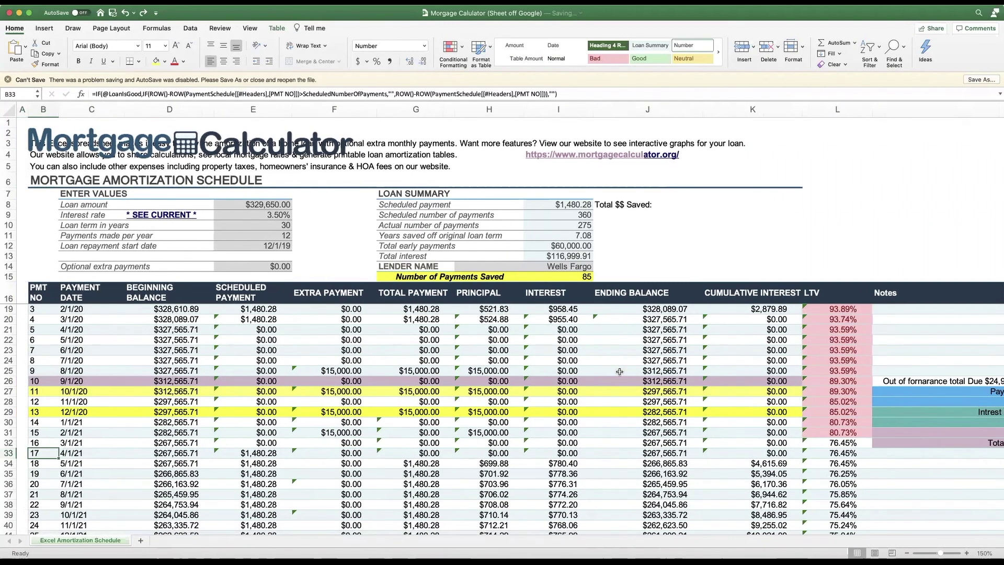